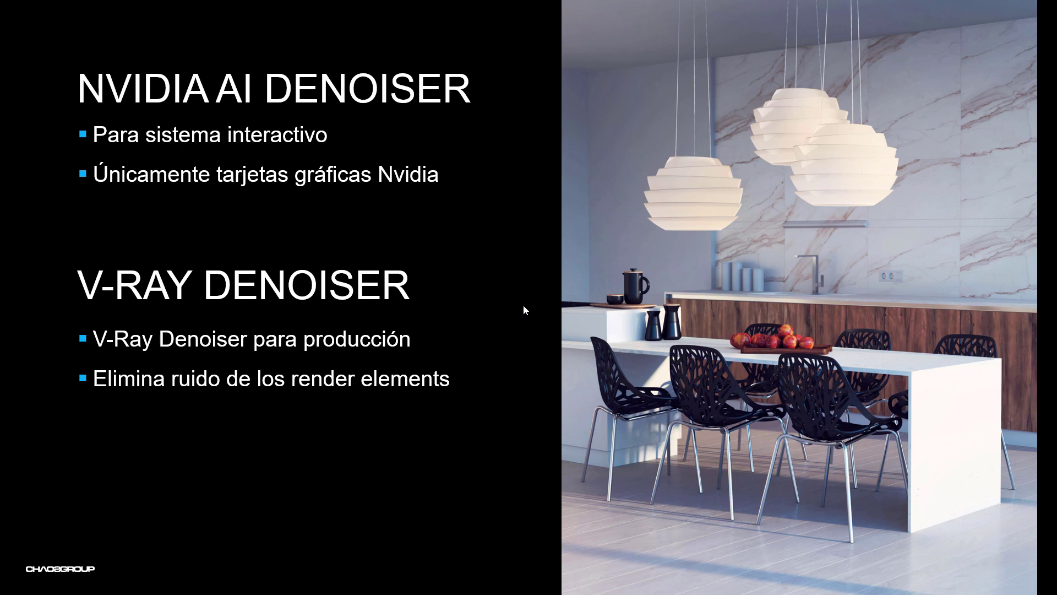
Step: Switch from the denoiser comparison slideshow to the SketchUp Denoiser_Rich kitchen model
key("alt+Tab")
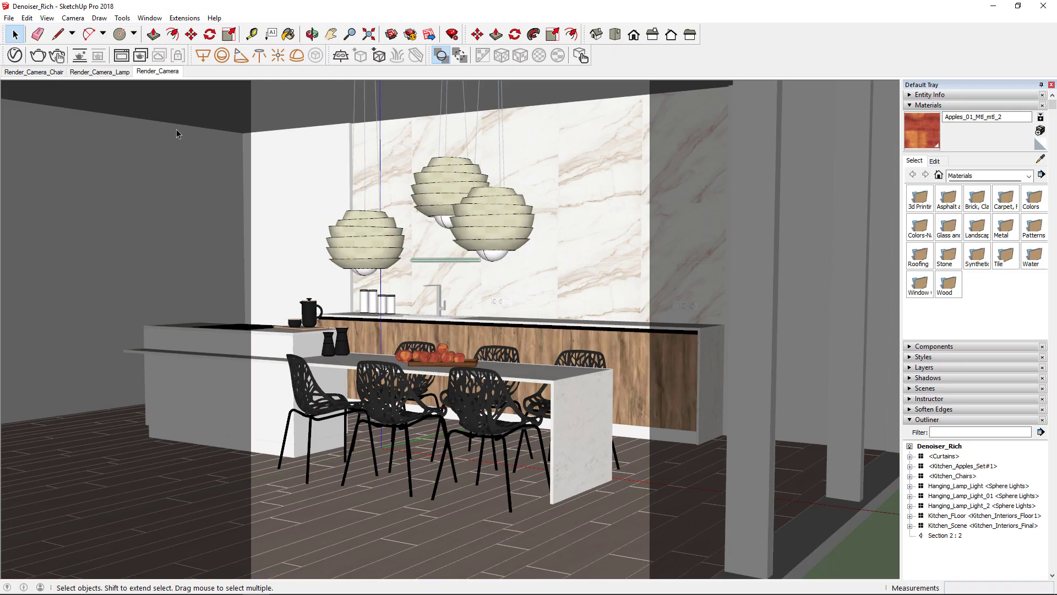
Step: Enable Interactive rendering and Denoise in V-Ray, with NVIDIA AI as the denoiser engine
left_click(15, 58)
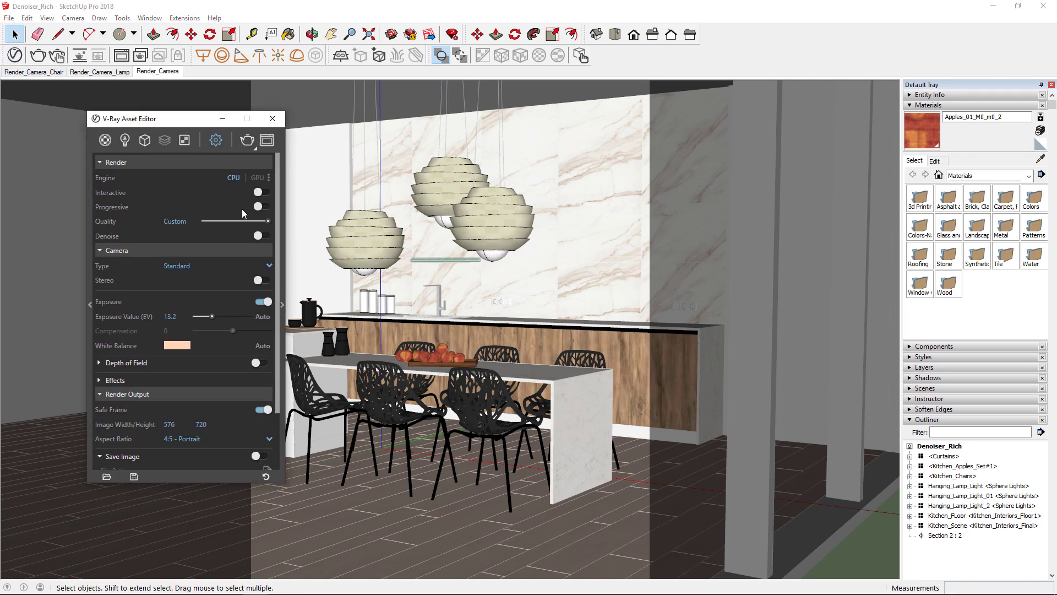
left_click(262, 192)
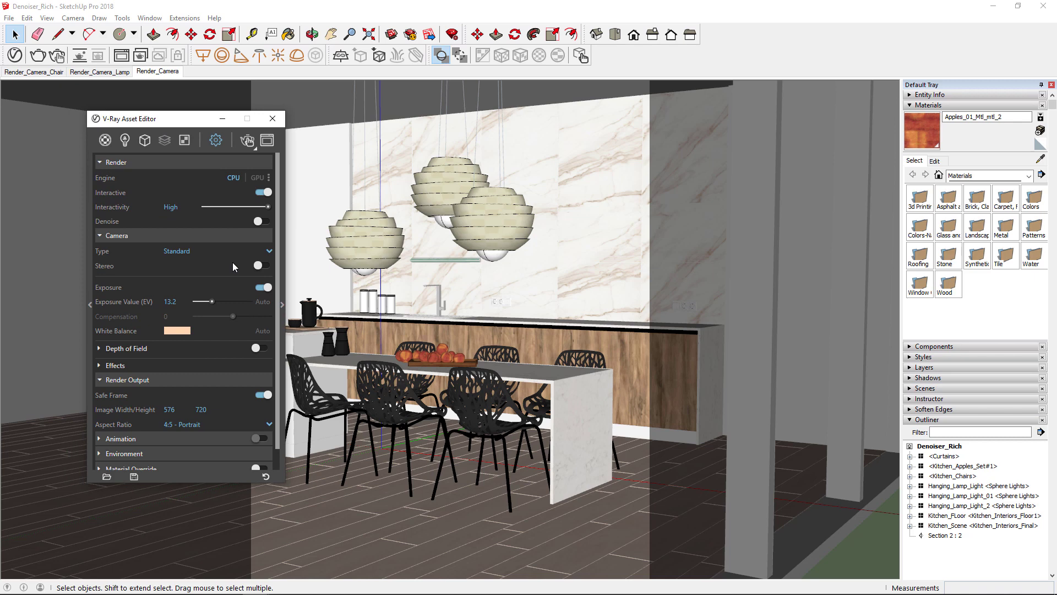
left_click(262, 221)
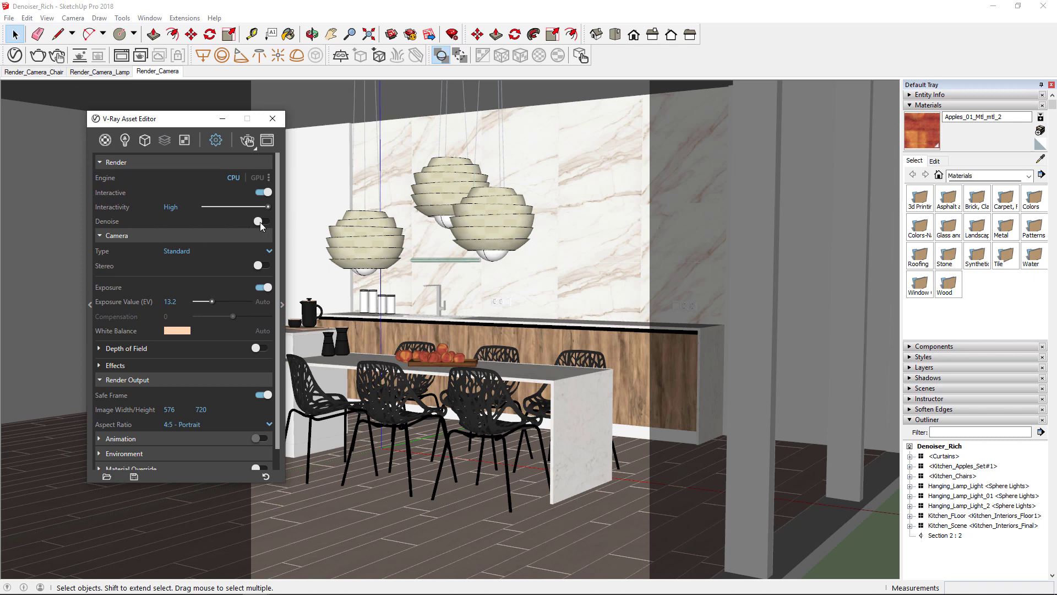
left_click(282, 251)
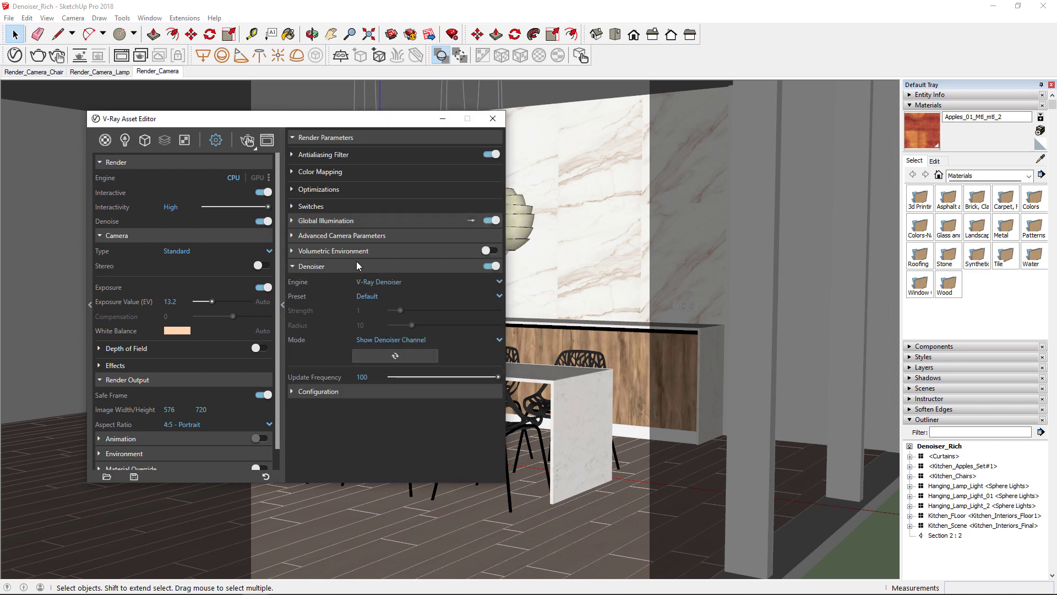
left_click(394, 282)
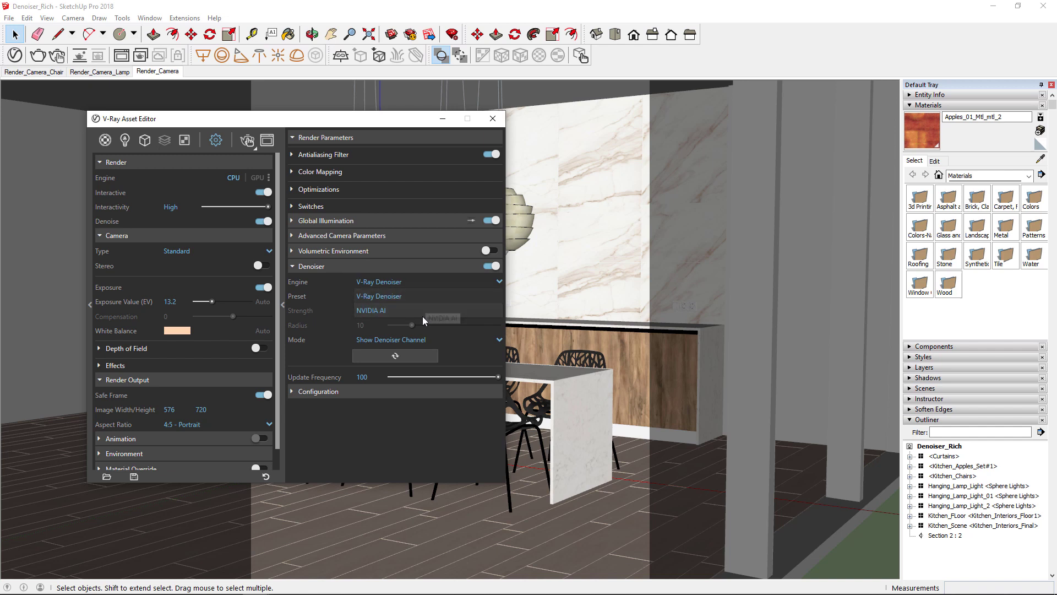
left_click(405, 311)
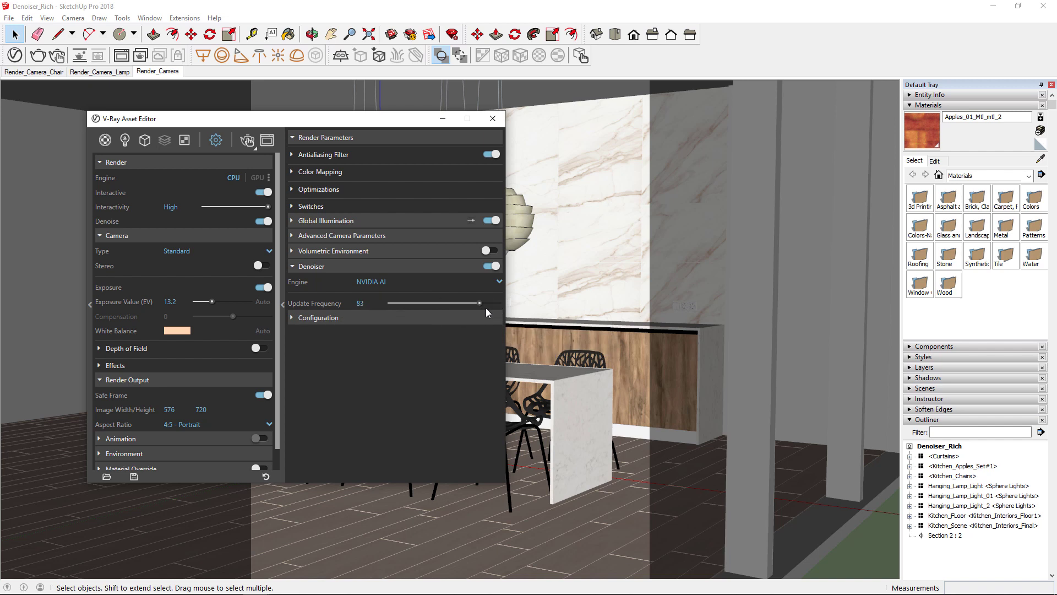
Step: Set the denoiser Update Frequency to 10, collapse Render Parameters, and shift the Asset Editor left
left_click_drag(391, 309, 502, 311)
left_click(396, 303)
type("10")
key("Return")
left_click(282, 290)
left_click_drag(200, 115, 154, 127)
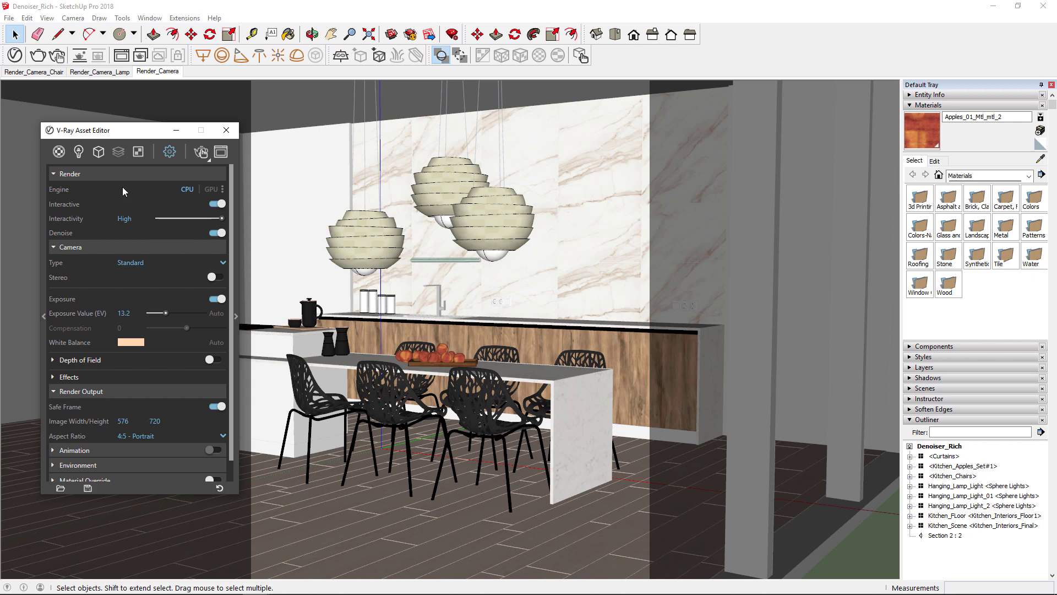
Step: Render the kitchen interactively and switch between the raw RGB and denoised effectsResult channels
left_click(57, 55)
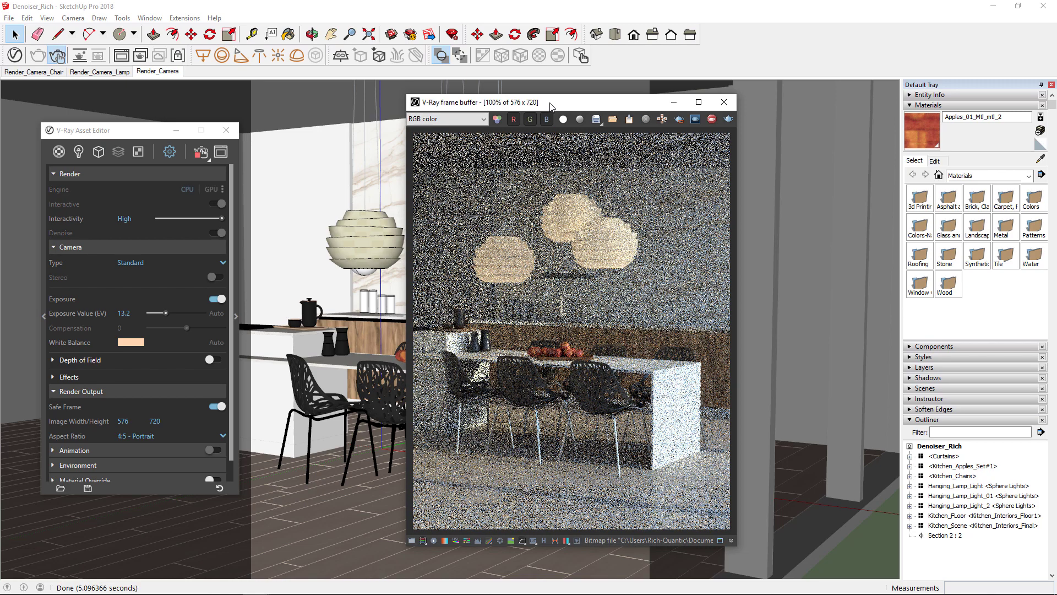
left_click_drag(551, 105, 577, 121)
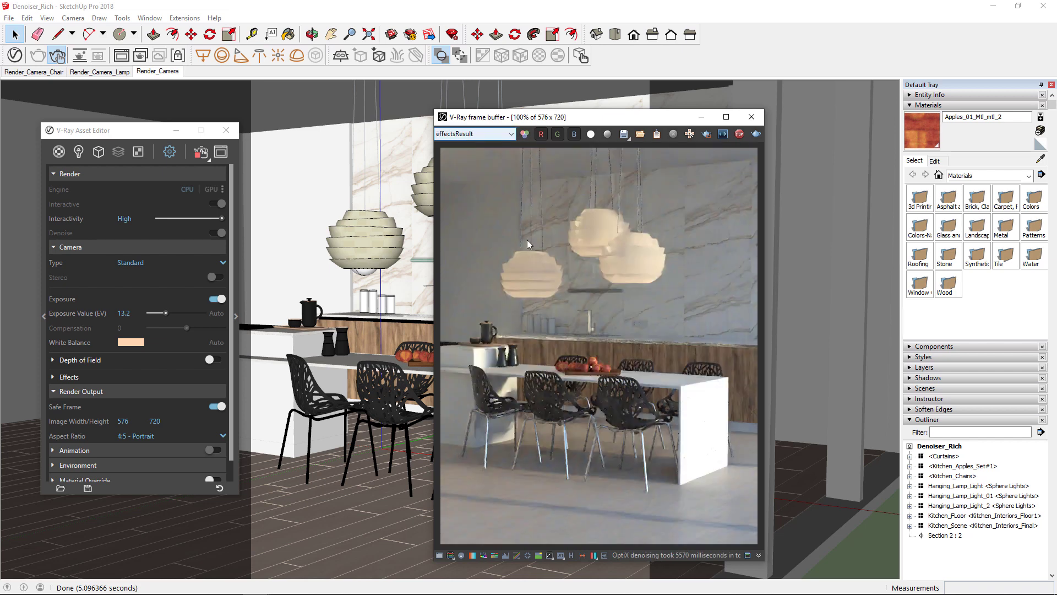
left_click(525, 133)
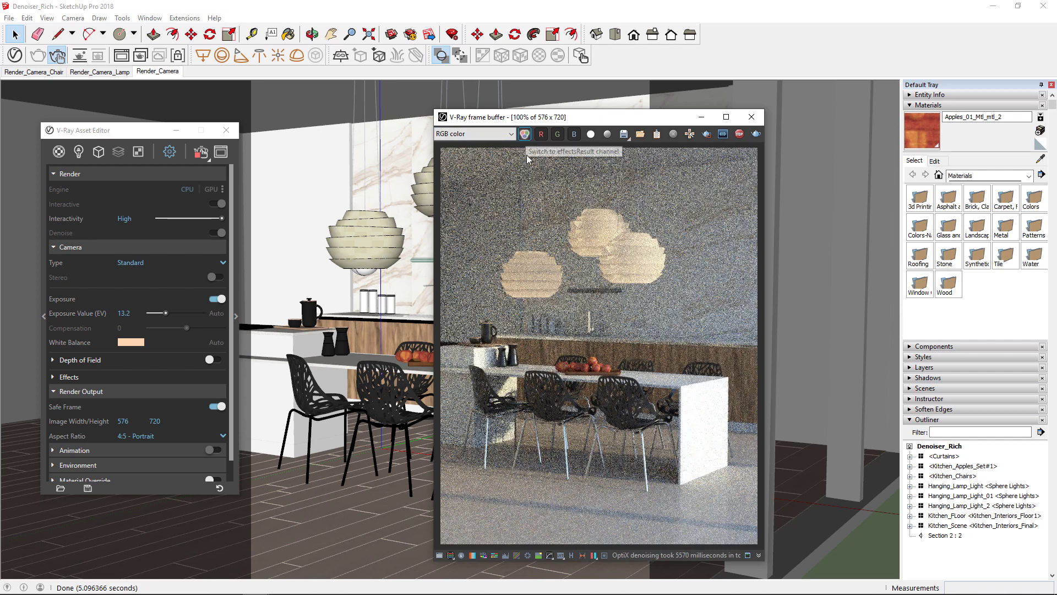
left_click_drag(606, 117, 636, 106)
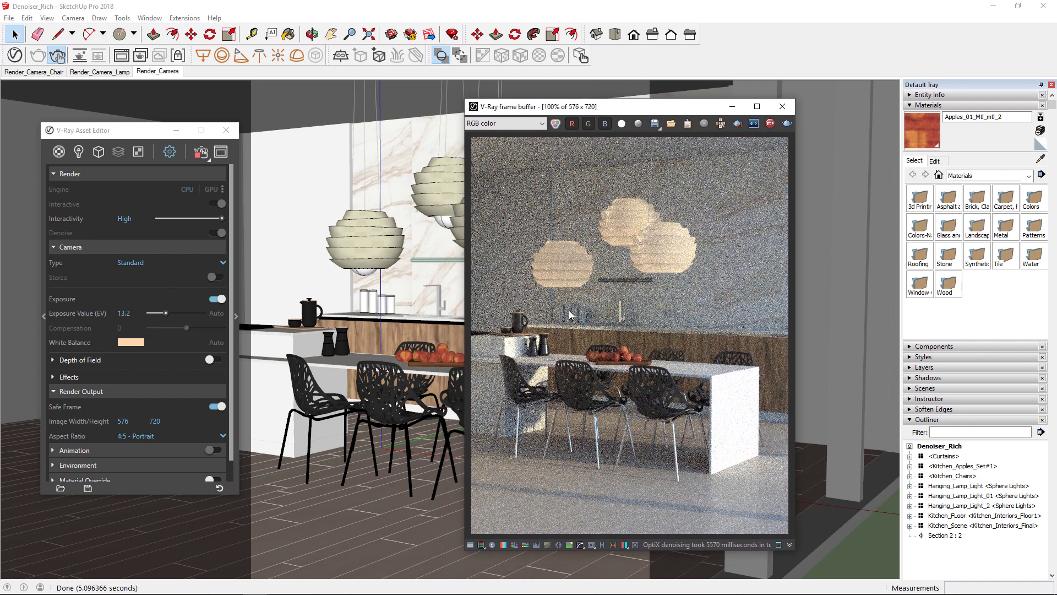
left_click(555, 124)
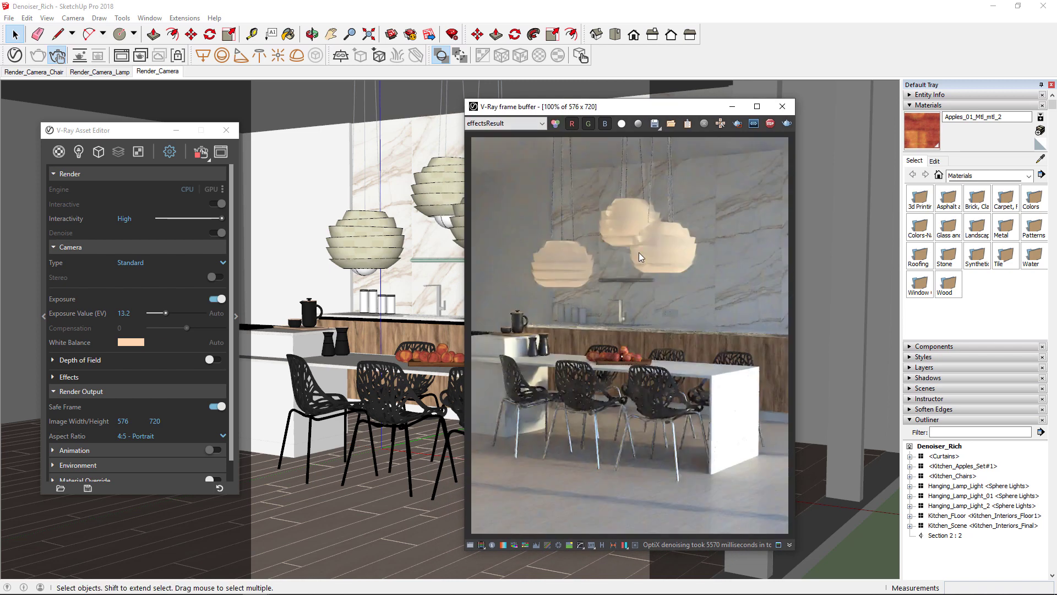
left_click_drag(615, 110, 662, 116)
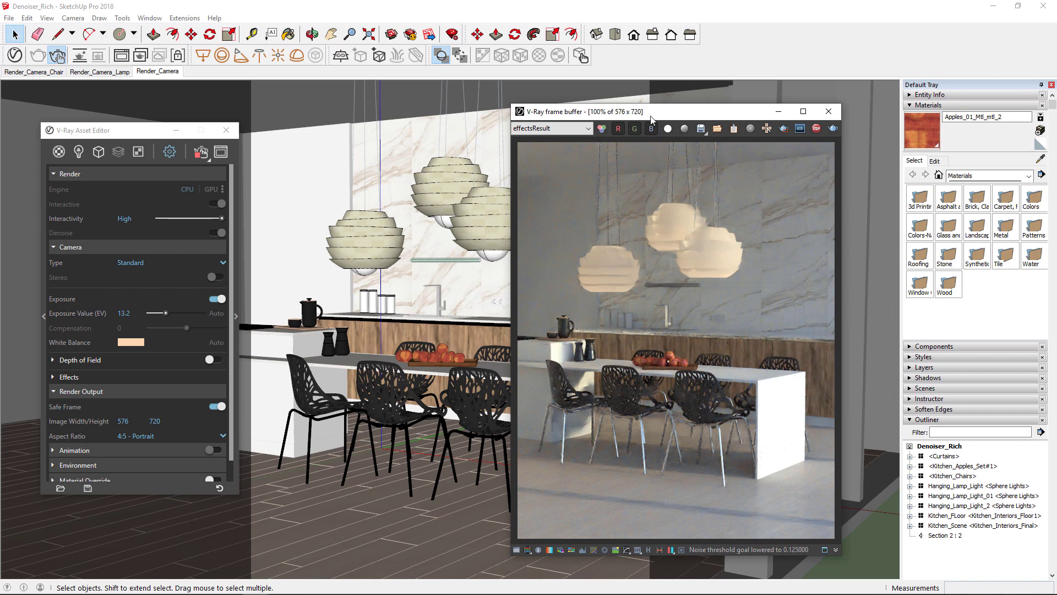
Step: Compare the noisy RGB channel with the denoised result again, then stop the render
left_click_drag(653, 117, 714, 135)
scroll(448, 355, "up", 2)
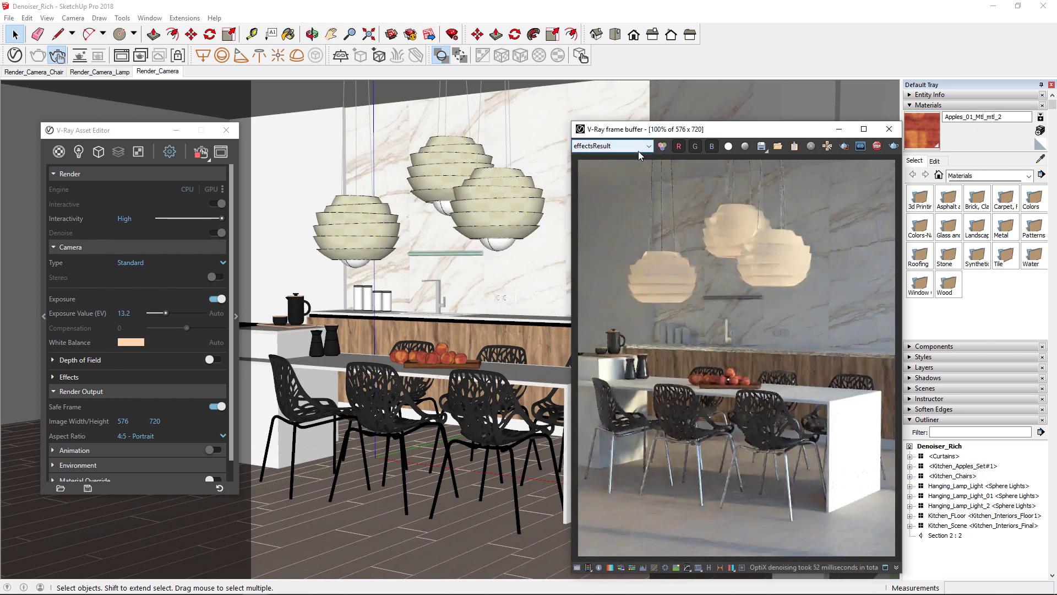
left_click(635, 149)
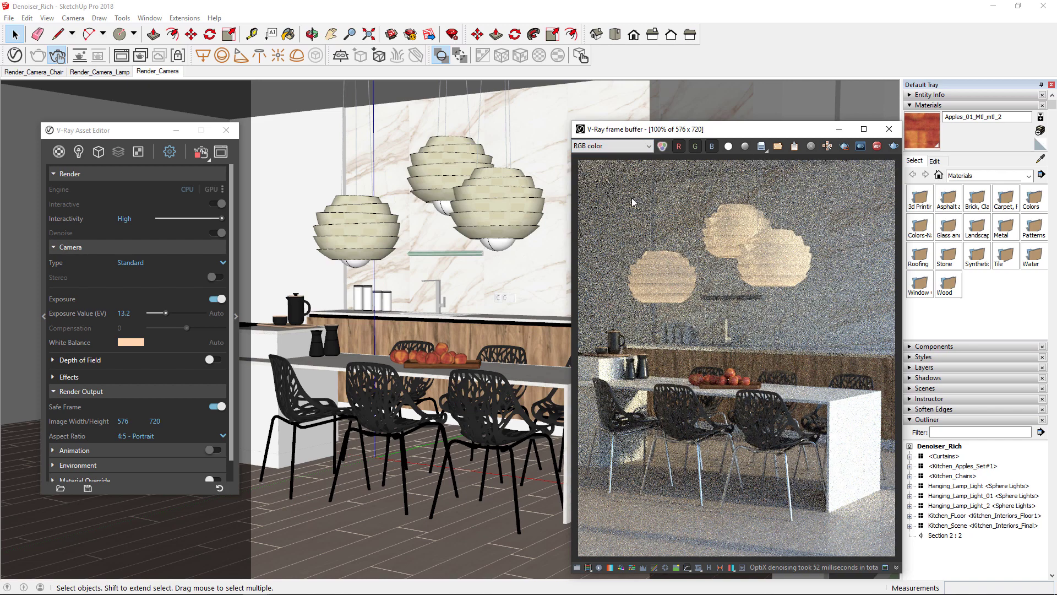
left_click(893, 146)
left_click(810, 146)
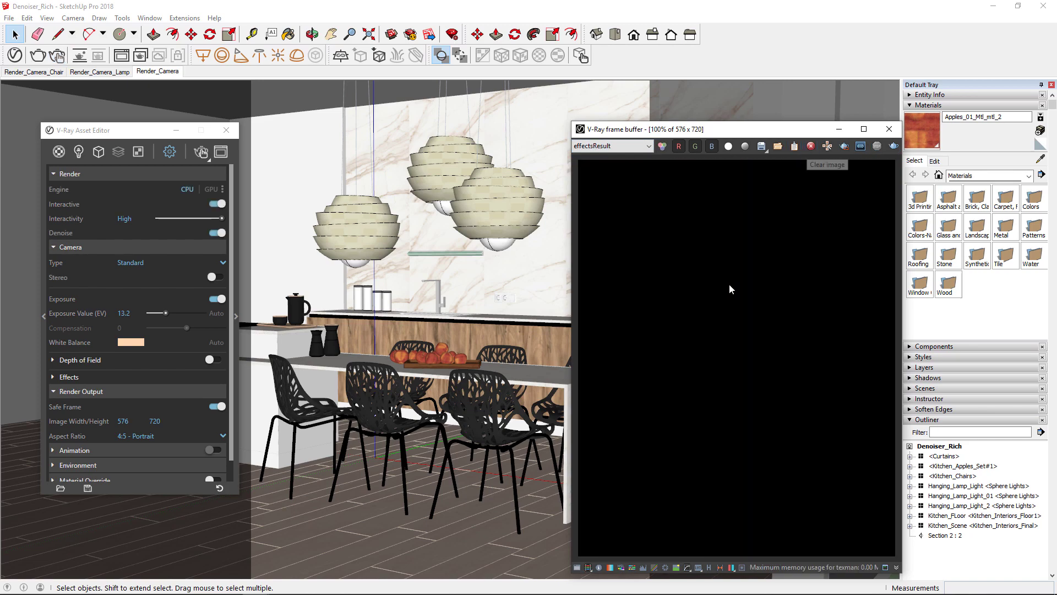
Step: Raise the denoiser Update Frequency to 100 and restart the interactive render
left_click(237, 312)
left_click_drag(355, 315, 503, 315)
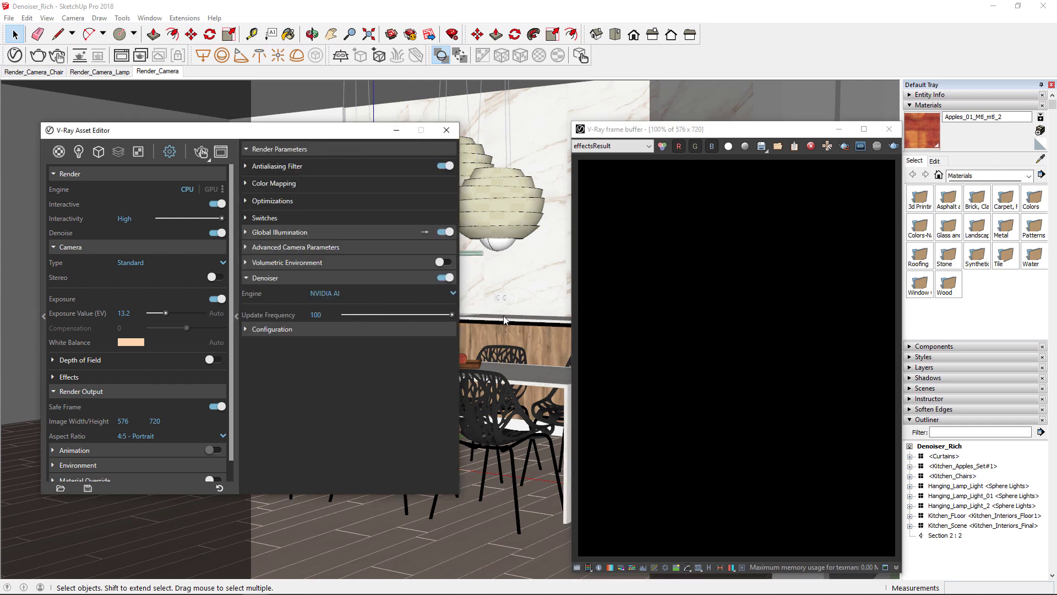
left_click(236, 264)
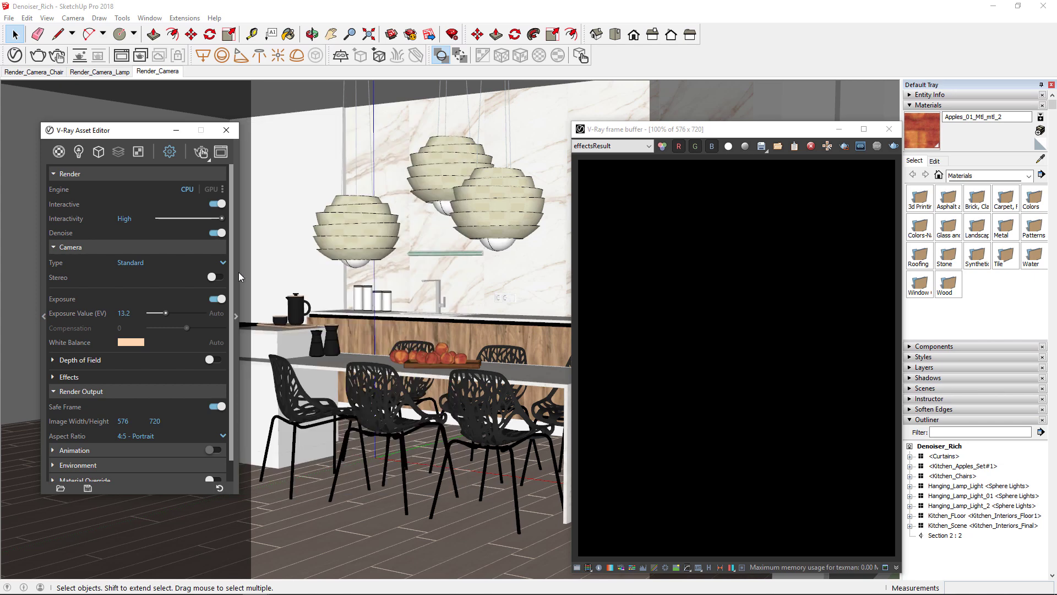
left_click(202, 159)
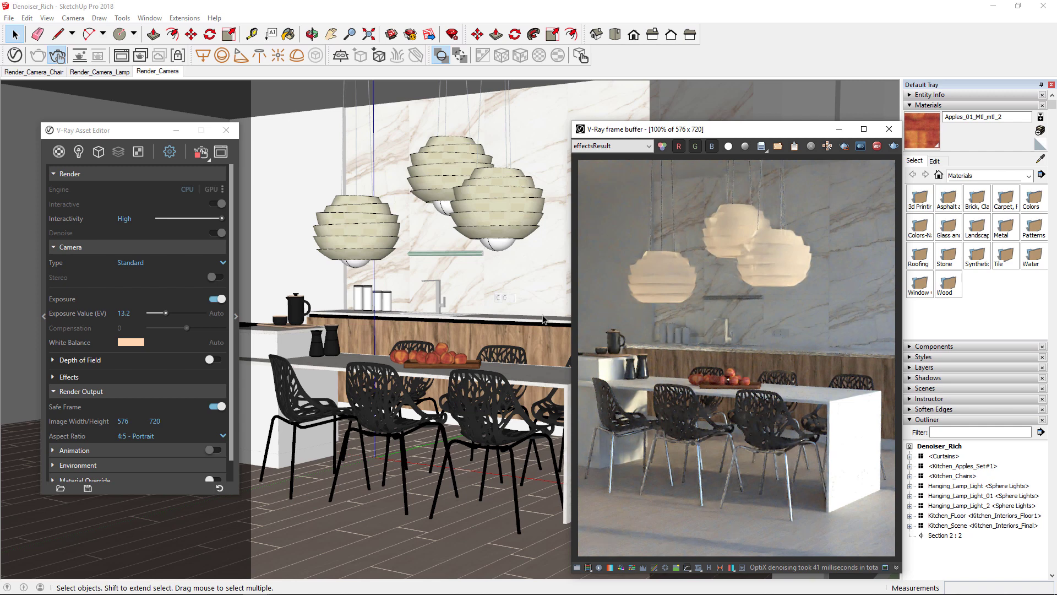
Step: Orbit the kitchen model to a slightly different viewing angle
left_click_drag(712, 130, 644, 132)
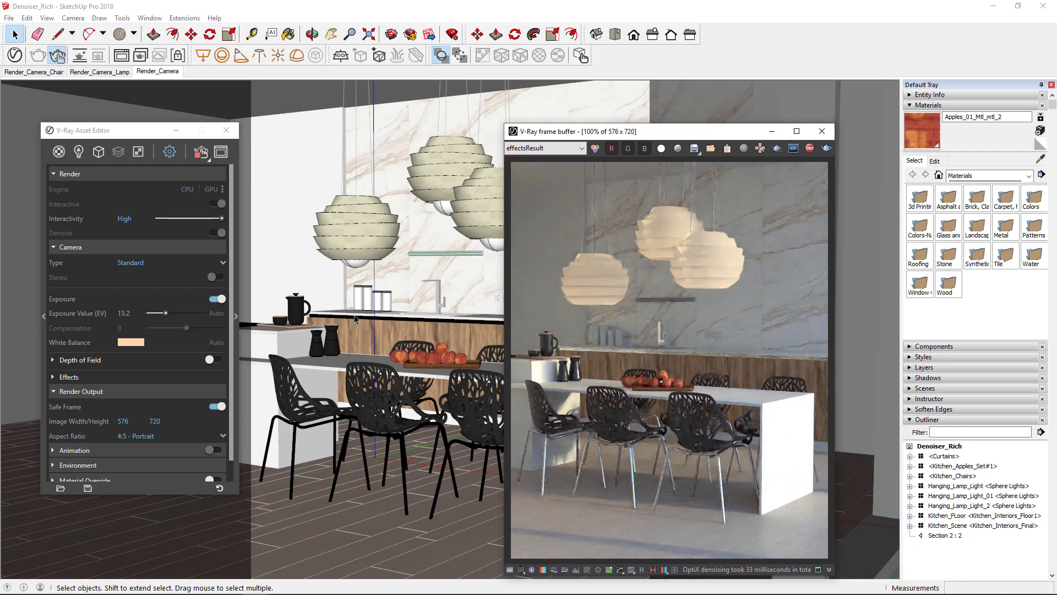
left_click(236, 319)
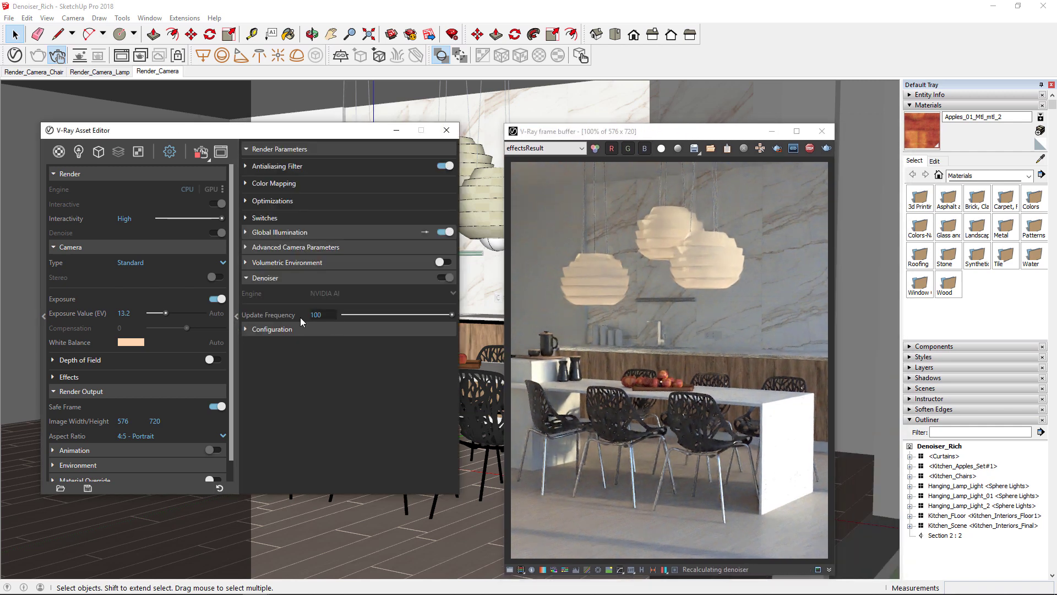
mouse_move(316, 315)
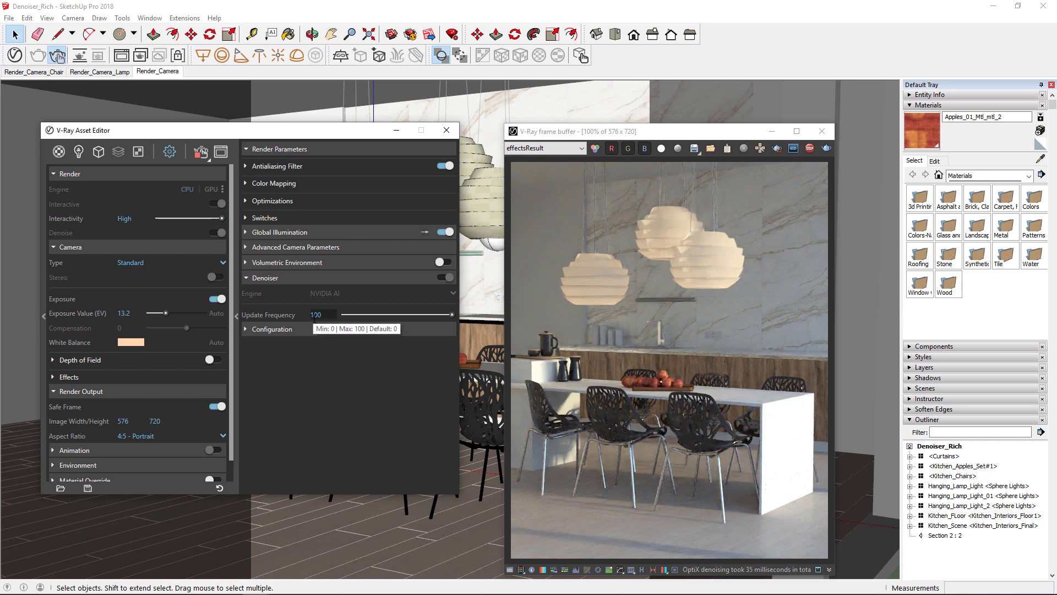
left_click(237, 296)
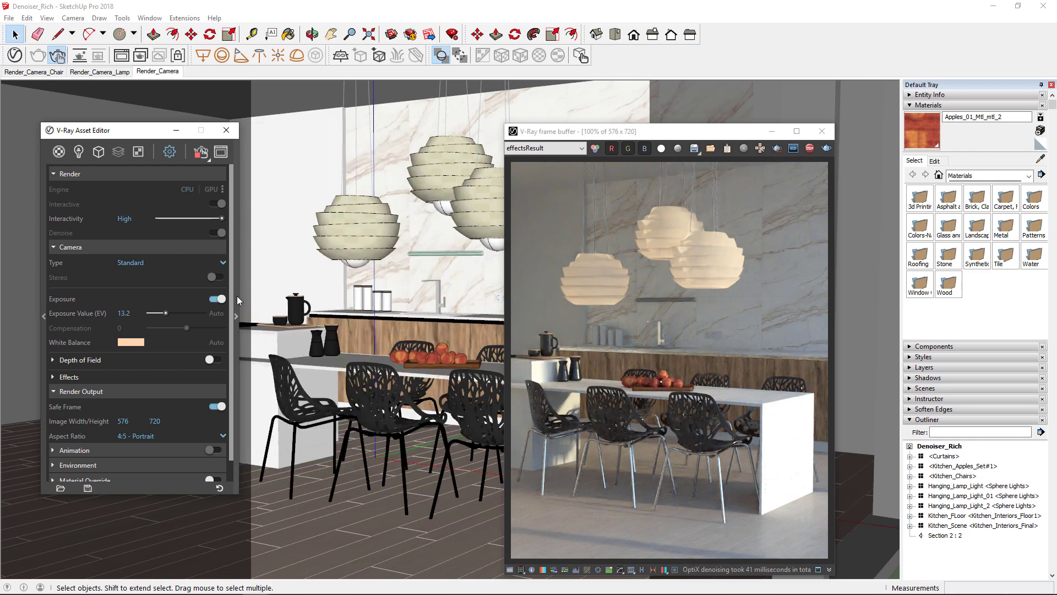
middle_click(411, 320)
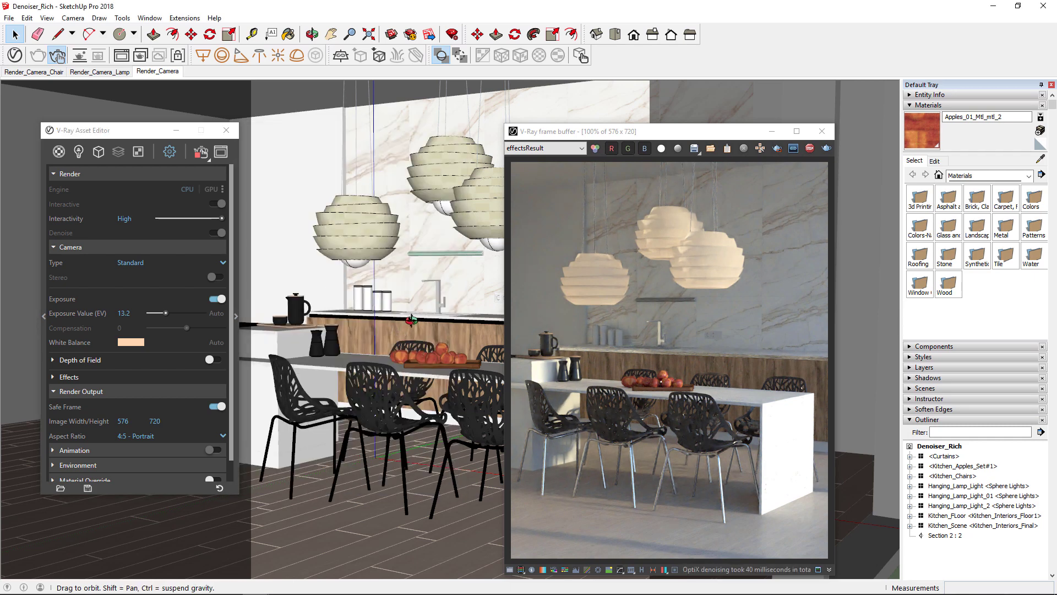
middle_click_drag(411, 320, 400, 360)
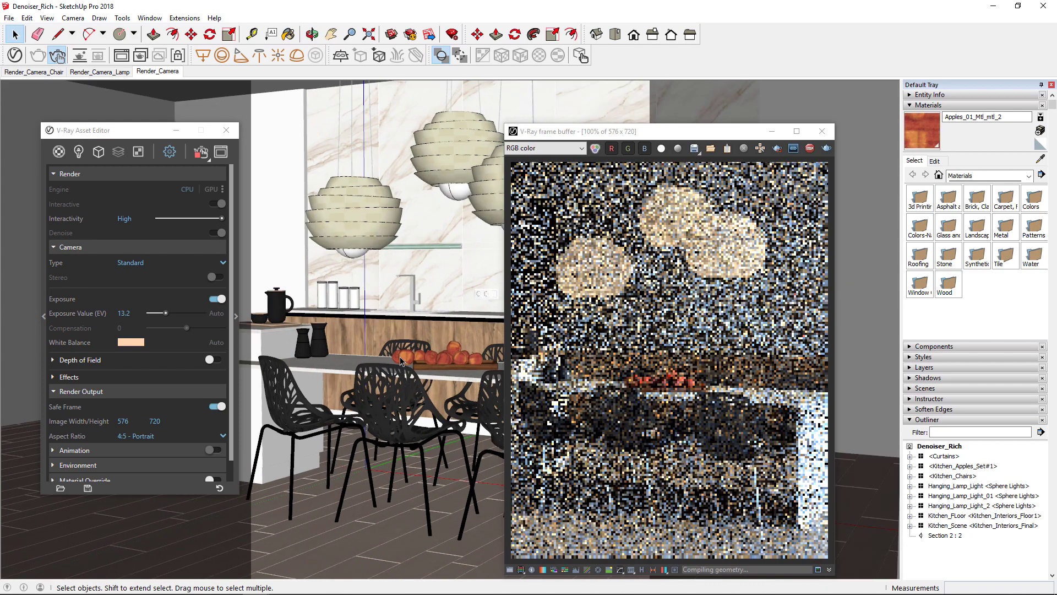
Step: Show the V-Ray scene materials list scrolled to the bottom
left_click(59, 151)
scroll(159, 326, "down", 5)
scroll(158, 326, "down", 5)
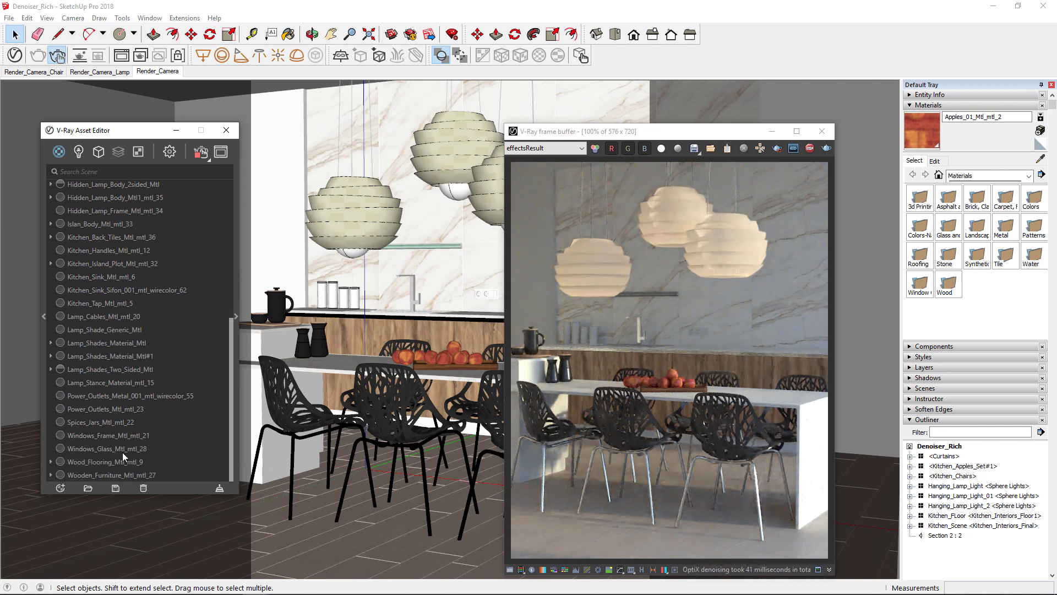
Step: Lower the Color Gain on Wooden_Furniture_Mtl_mtl_27's diffuse texture to darken the cabinetry
left_click(113, 473)
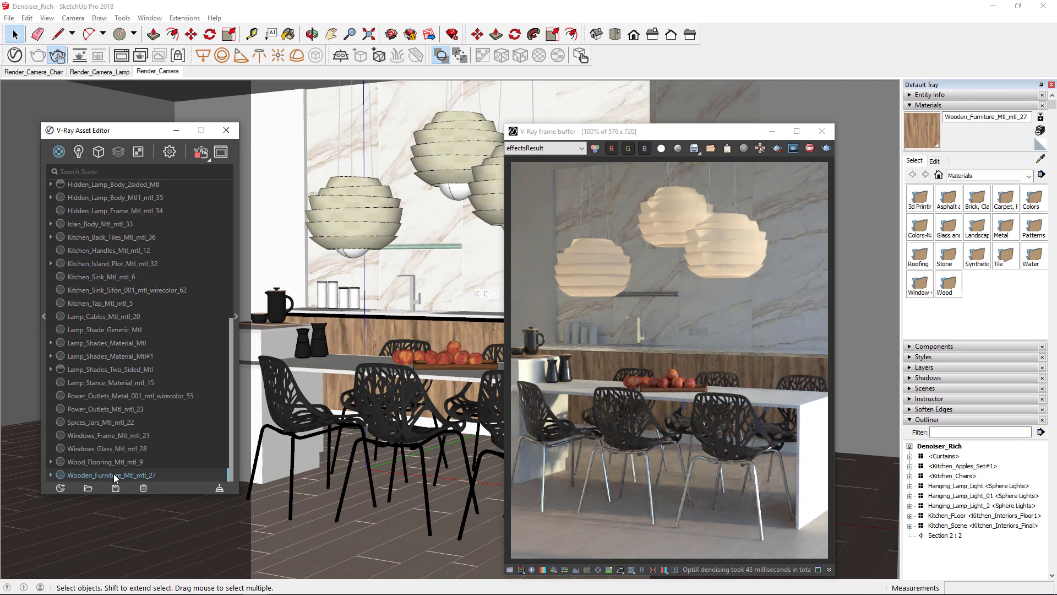
left_click(236, 315)
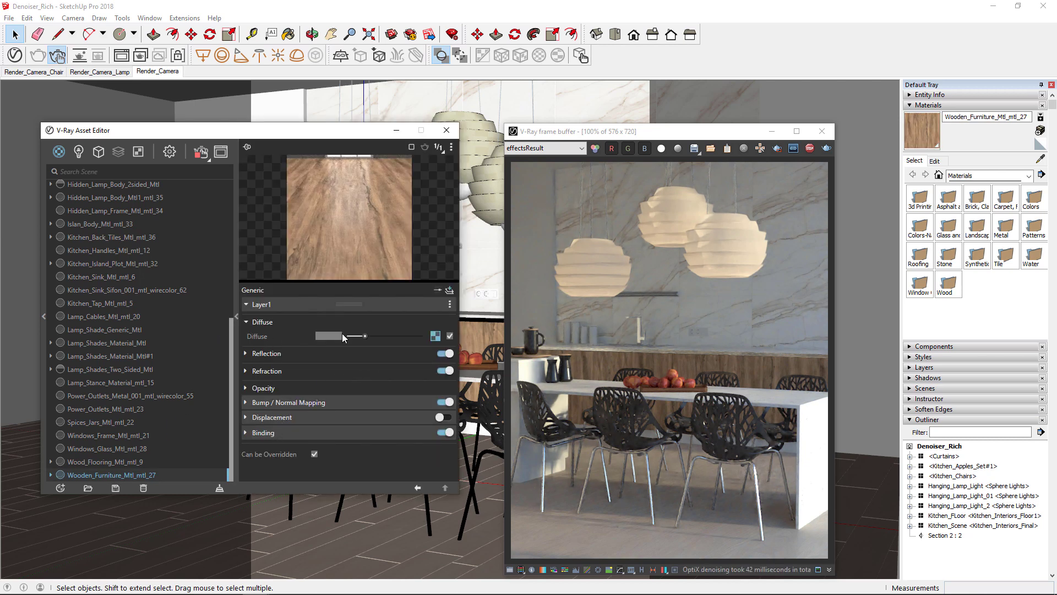
left_click(435, 337)
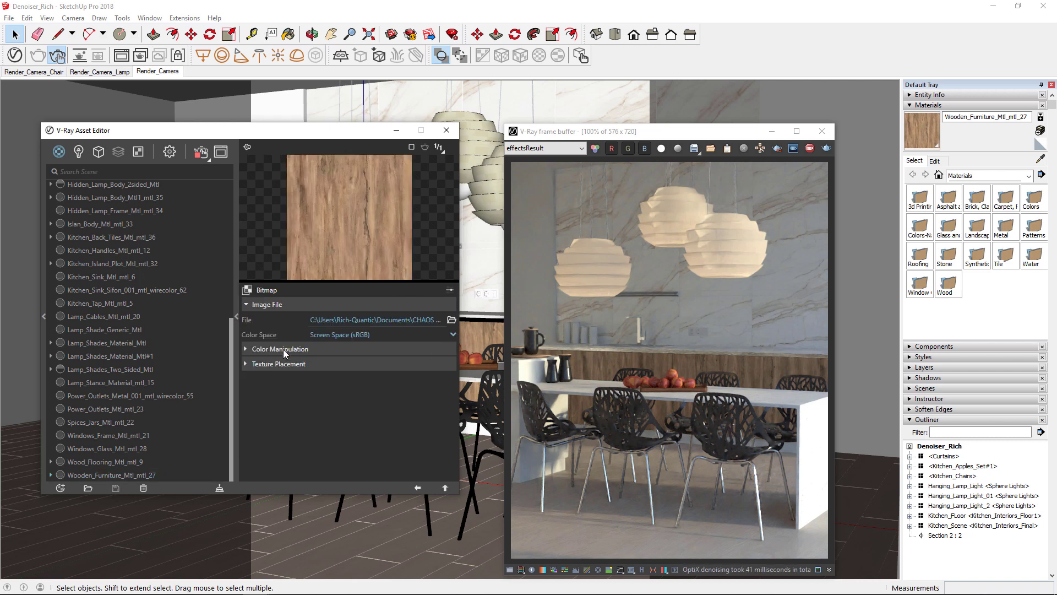
left_click_drag(419, 408, 381, 410)
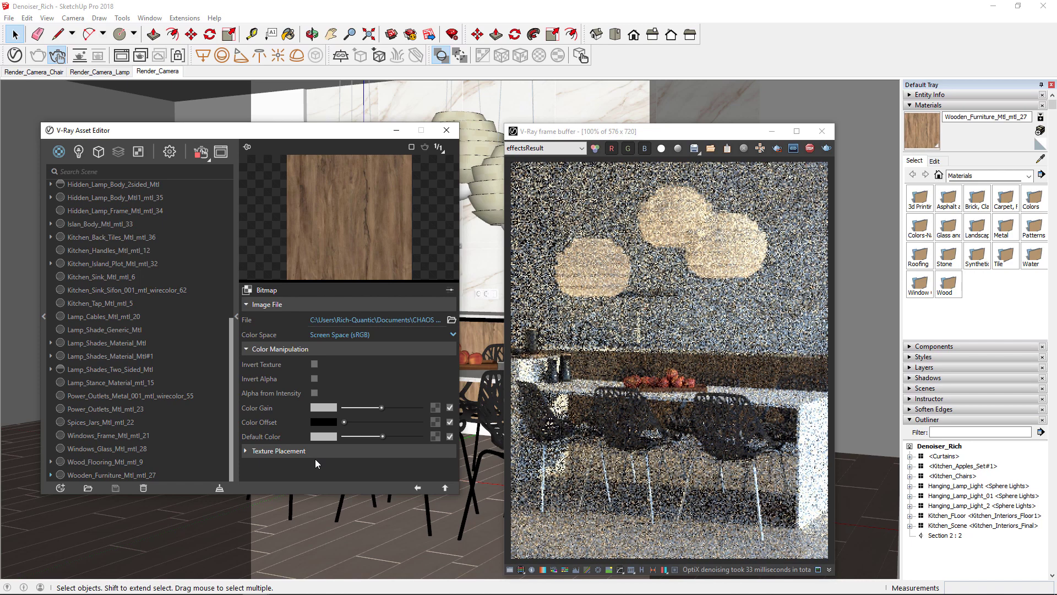
left_click(237, 316)
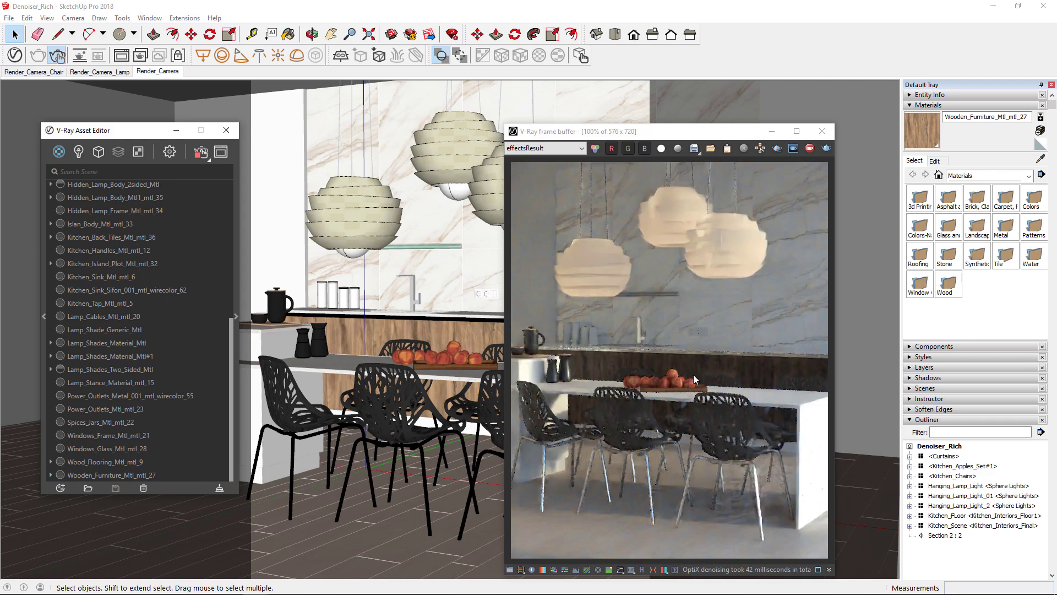
Step: Change the V-Ray camera Exposure Value to 11, then settle on 14
left_click(169, 152)
left_click(123, 313)
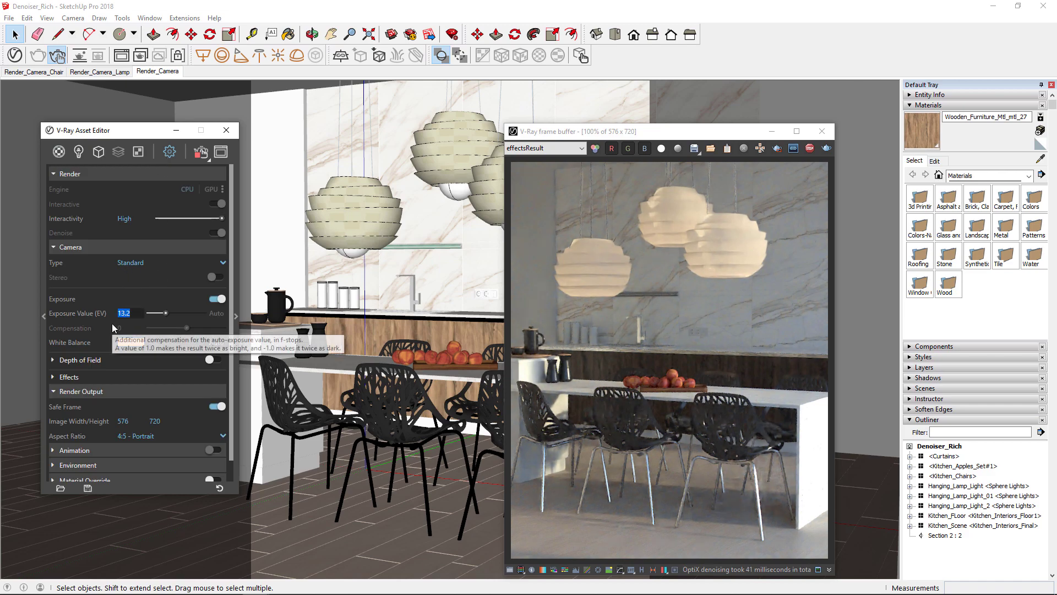
type("11")
key("Return")
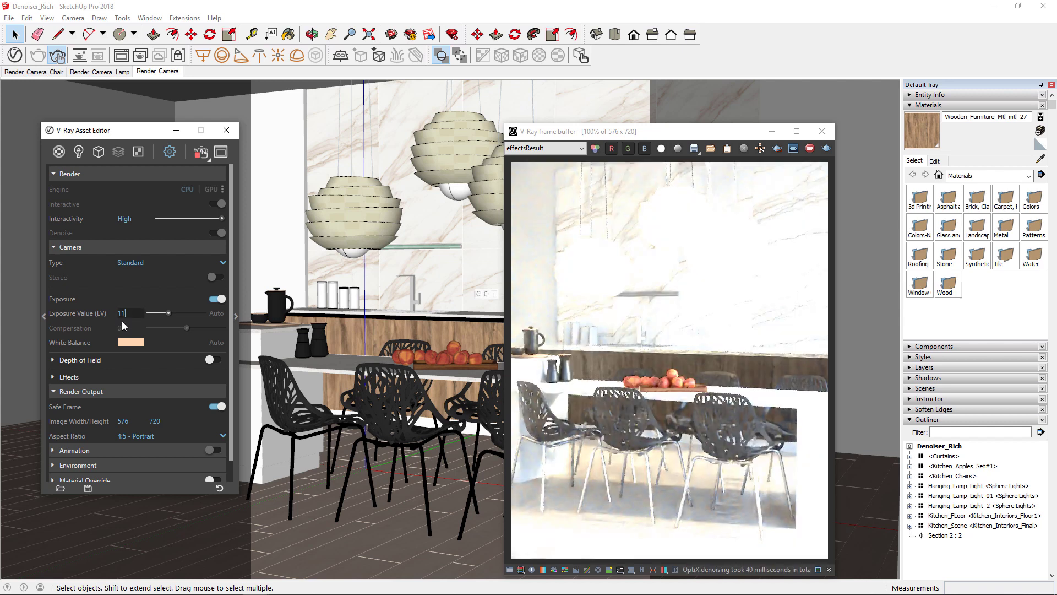
key("ctrl+a")
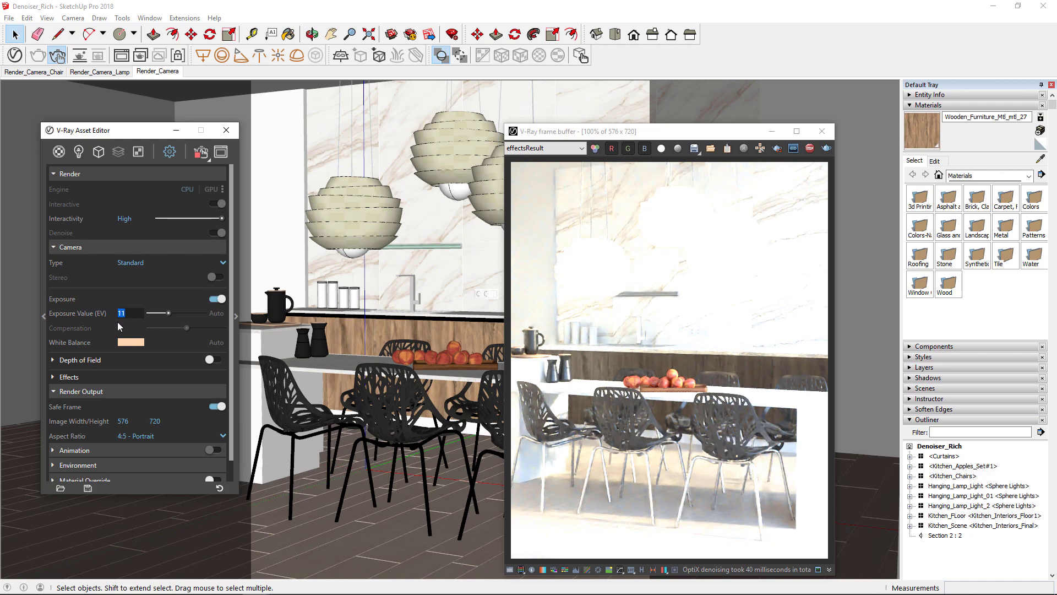
type("14")
key("Return")
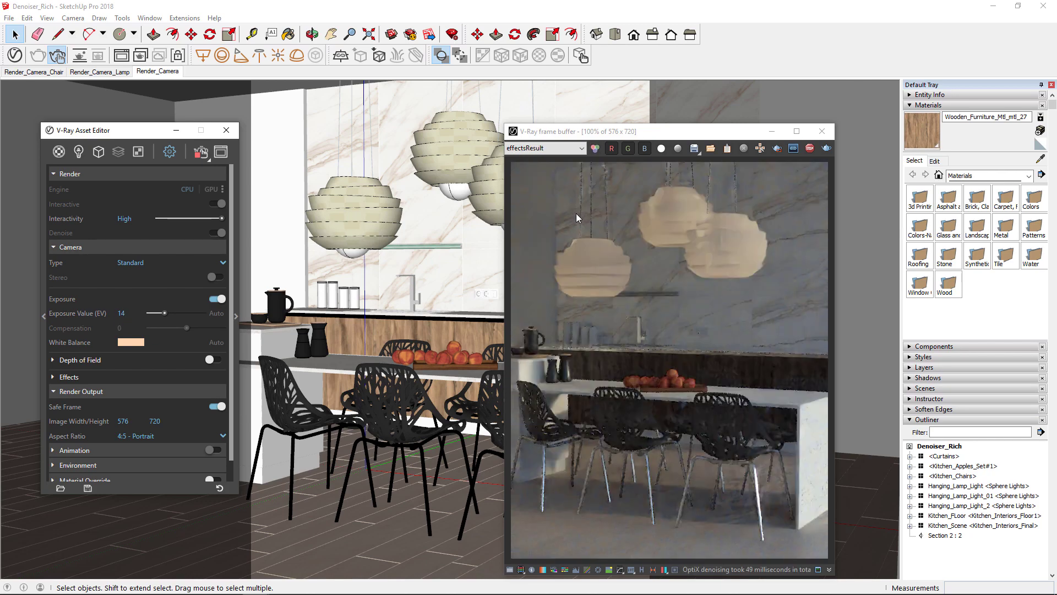
left_click_drag(660, 131, 639, 96)
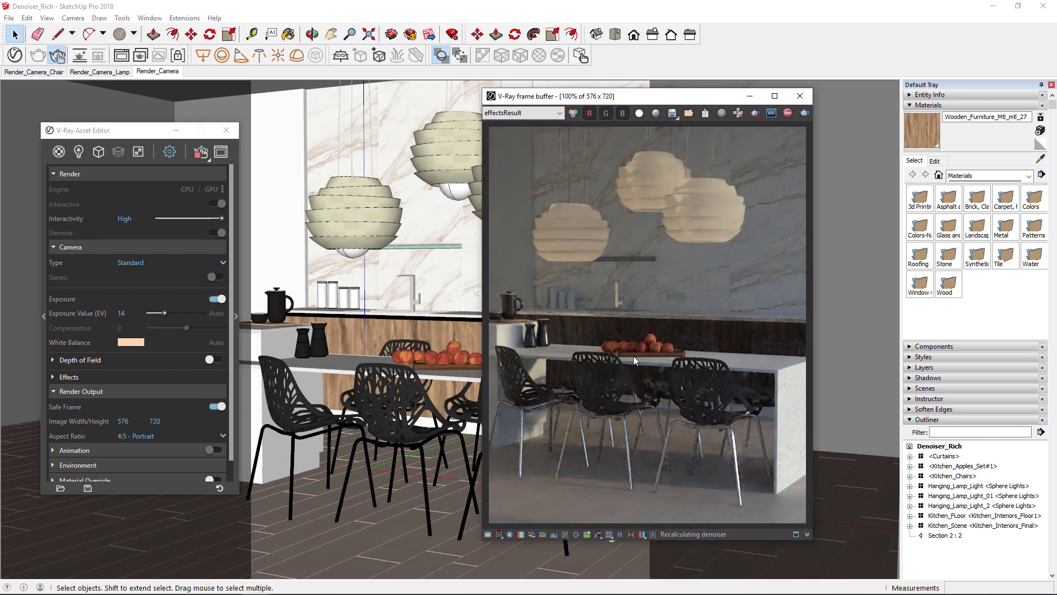
Step: Set Wood_Flooring_Mtl_mtl_9's diffuse texture Color Gain to grey to darken the floor
left_click(59, 152)
scroll(104, 319, "down", 5)
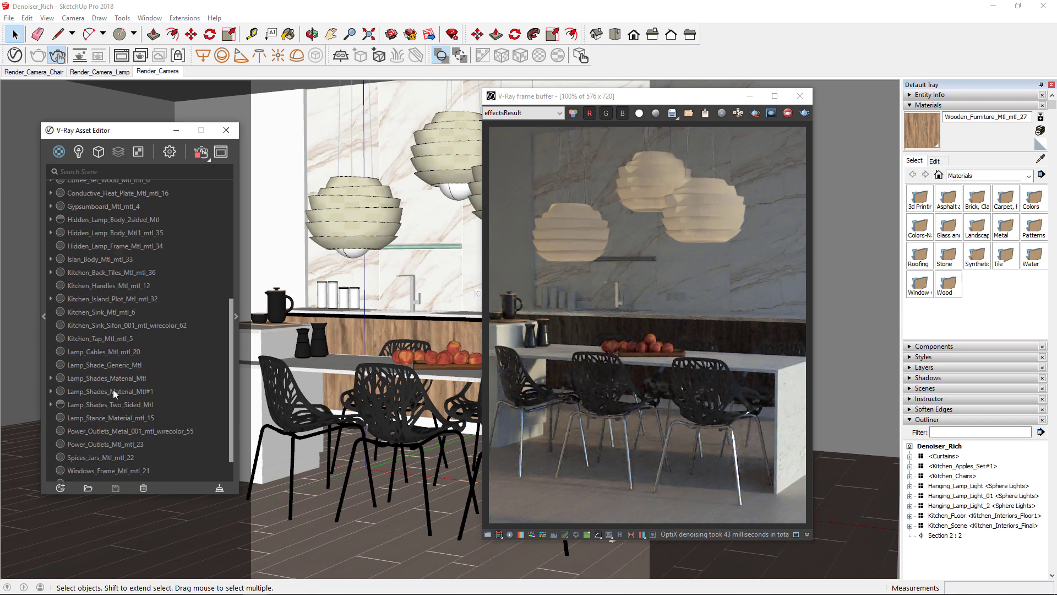
scroll(113, 389, "down", 2)
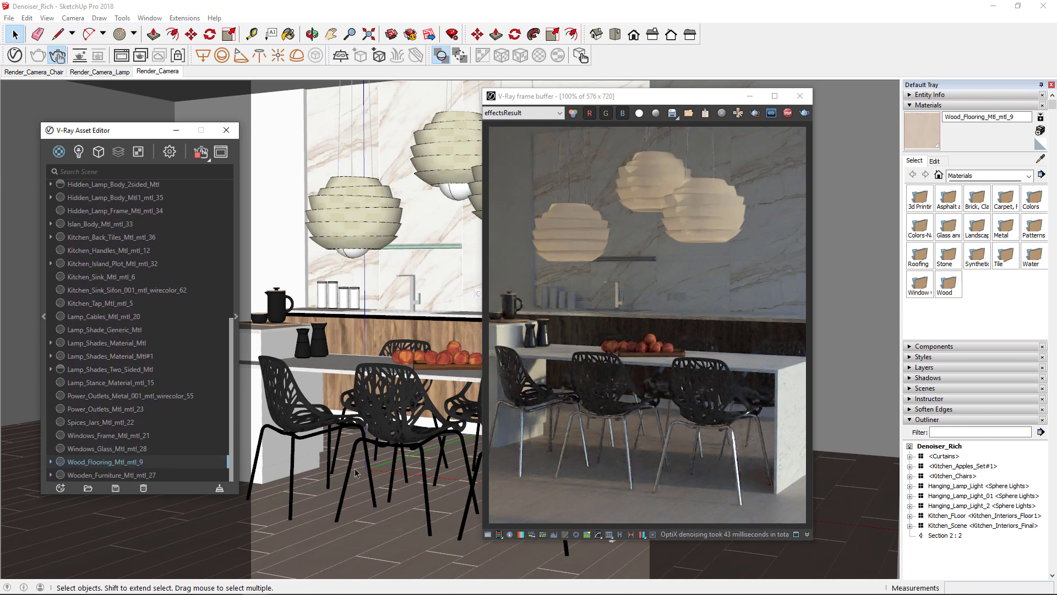
left_click(235, 311)
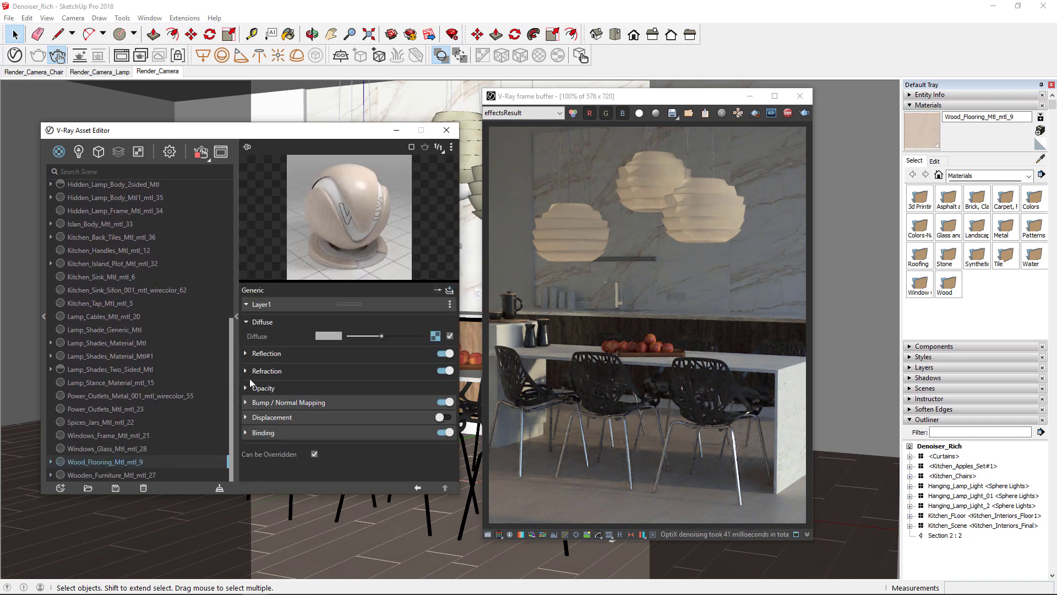
left_click(435, 336)
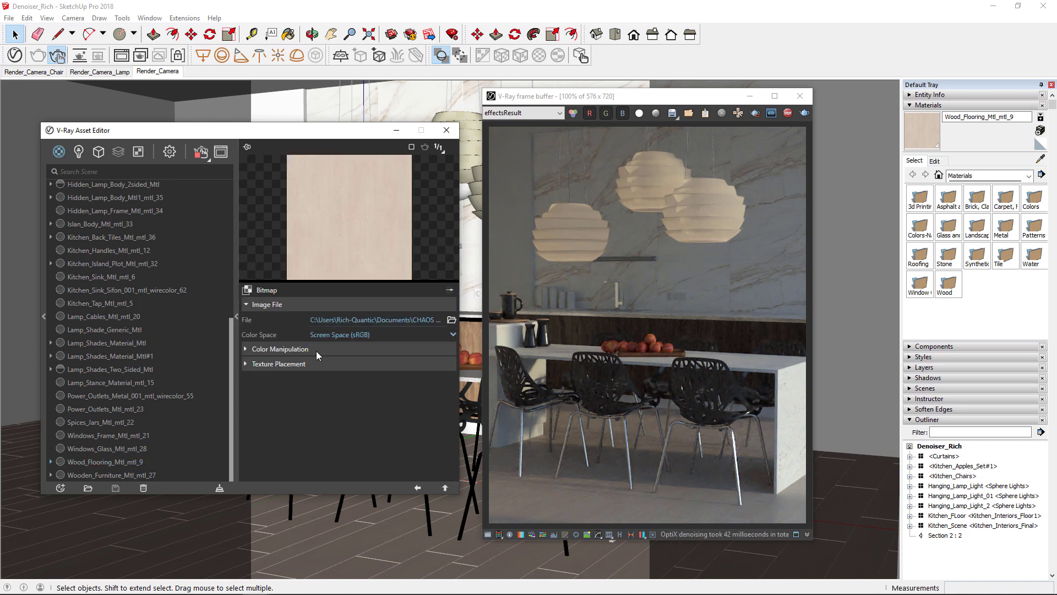
left_click(317, 352)
left_click(362, 407)
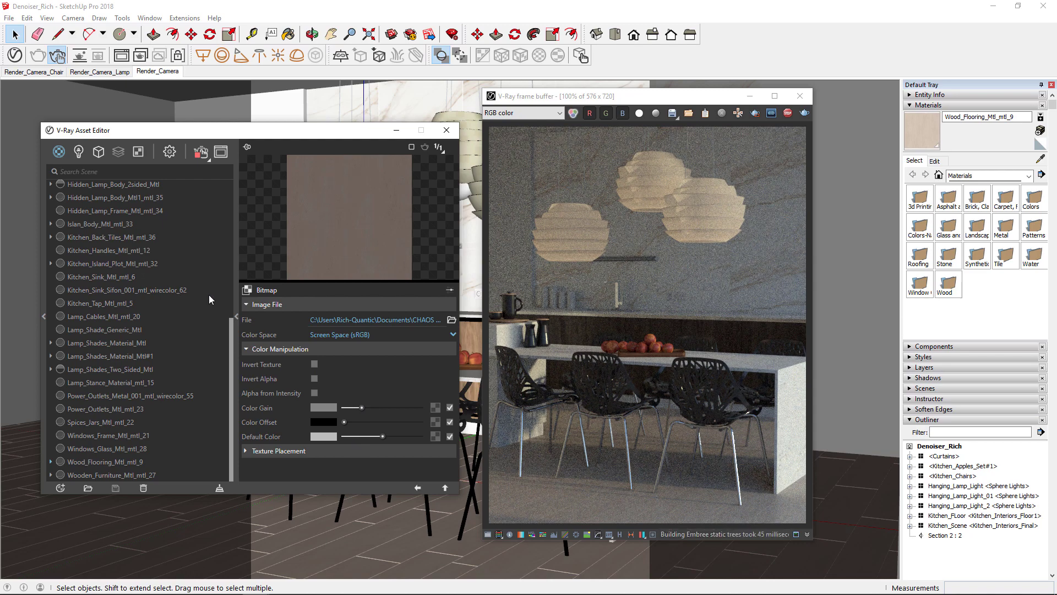
left_click(236, 300)
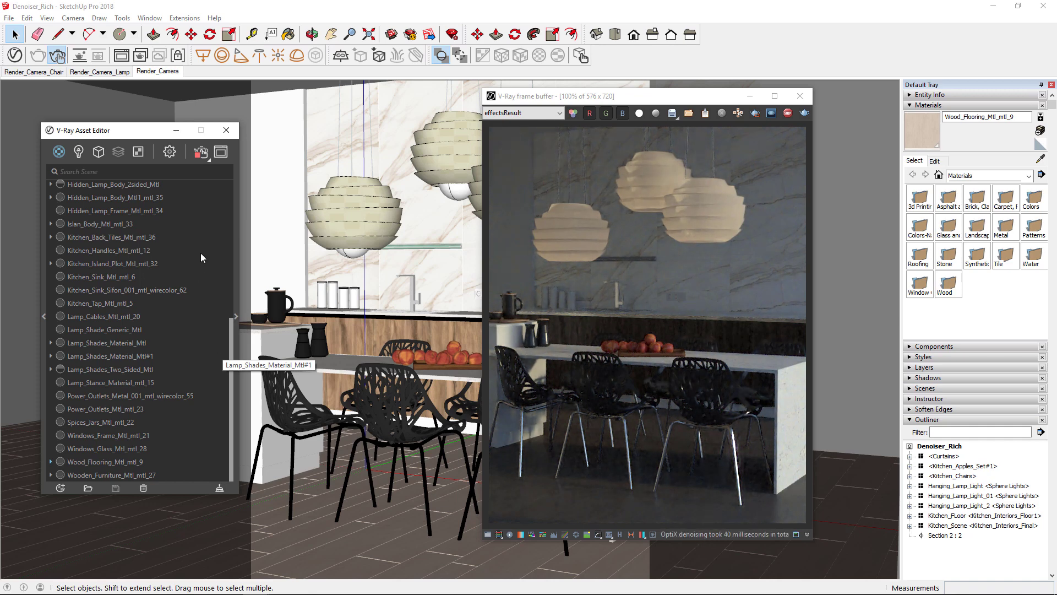
Step: Cycle through the Render_Camera_Lamp and Render_Camera_Chair scenes, ending on Render_Camera
left_click_drag(610, 103, 734, 106)
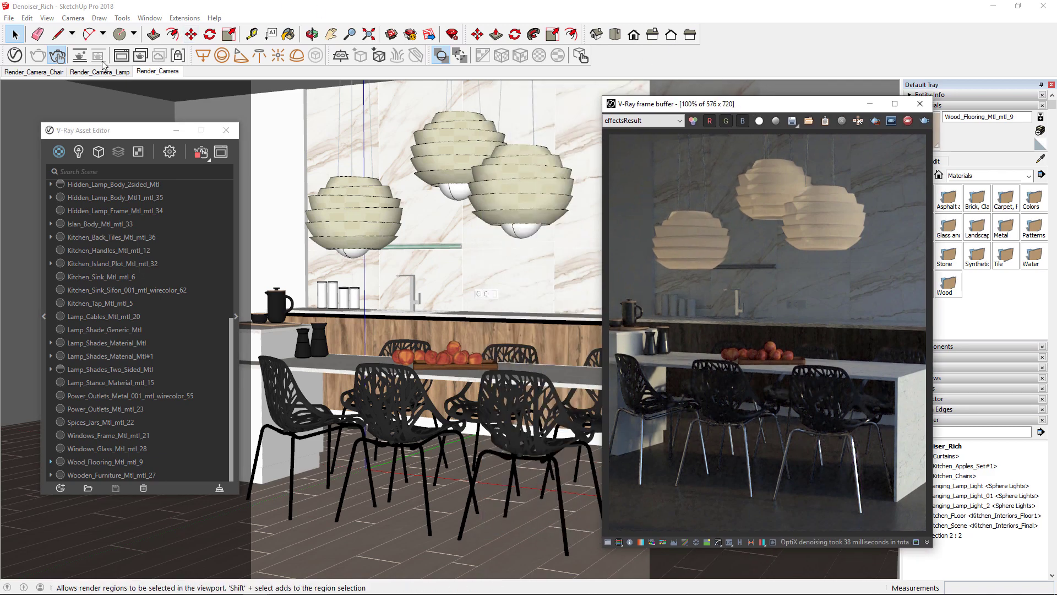
key("Page_Up")
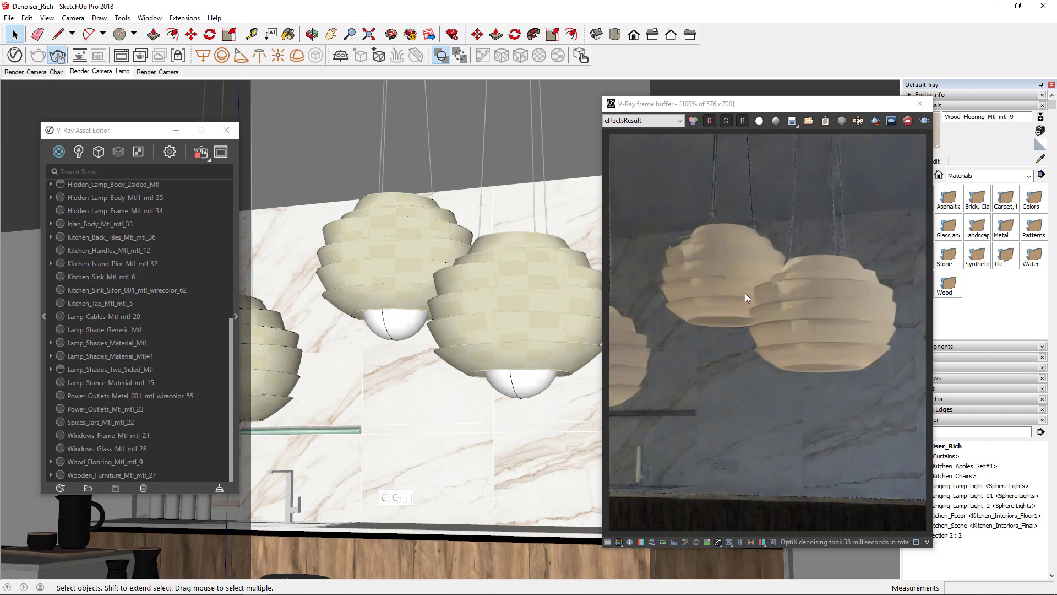
left_click_drag(747, 104, 648, 109)
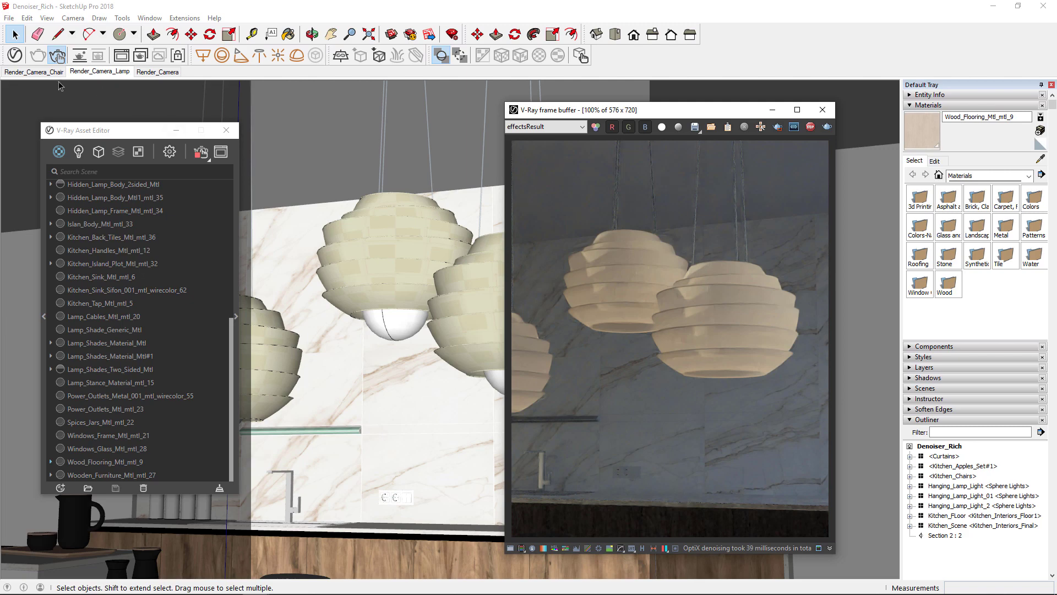
left_click(34, 71)
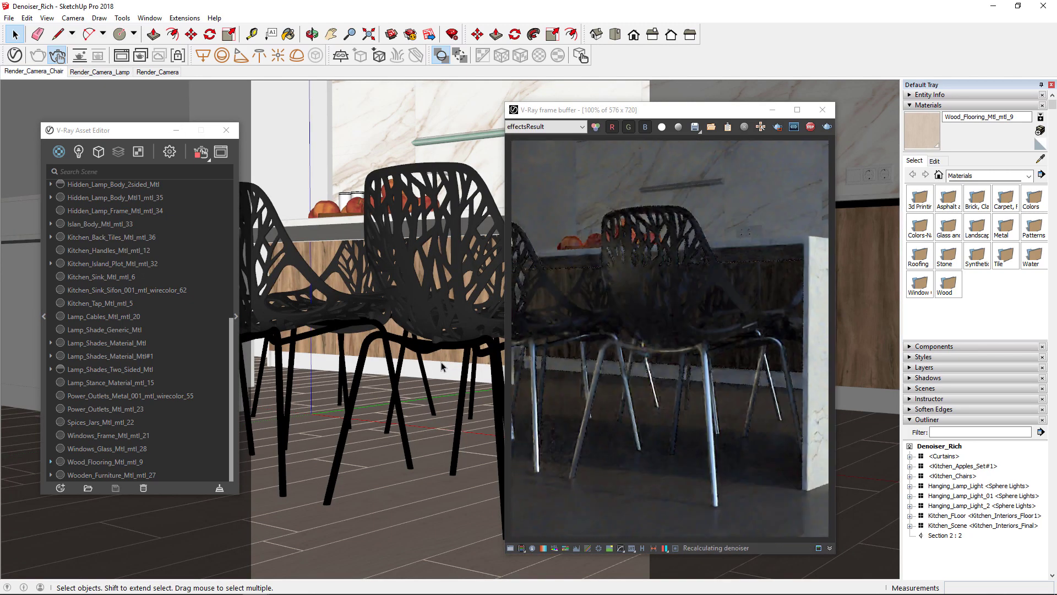
left_click_drag(660, 114, 735, 105)
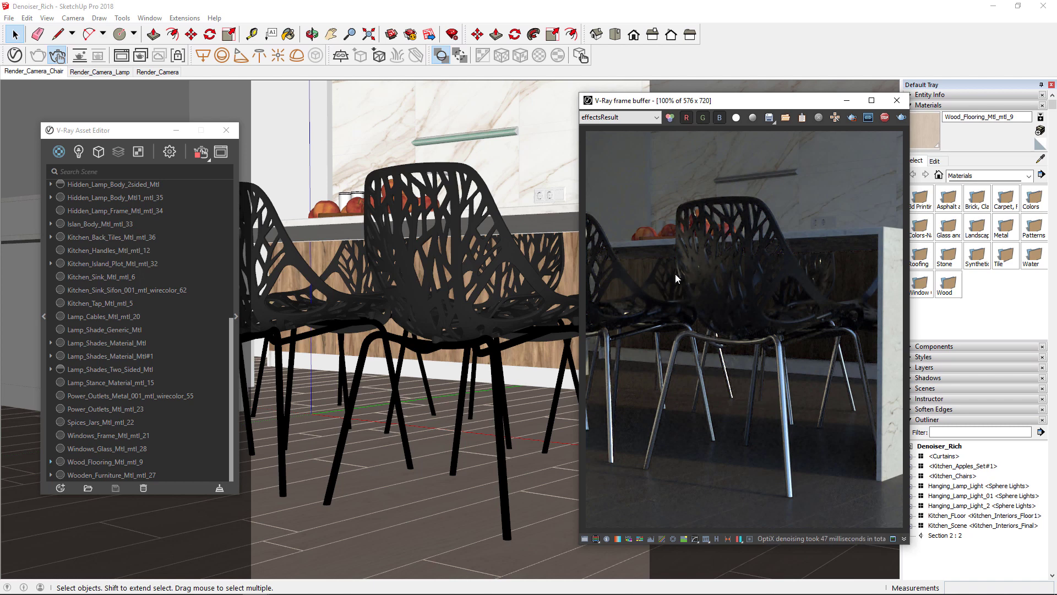
left_click(158, 72)
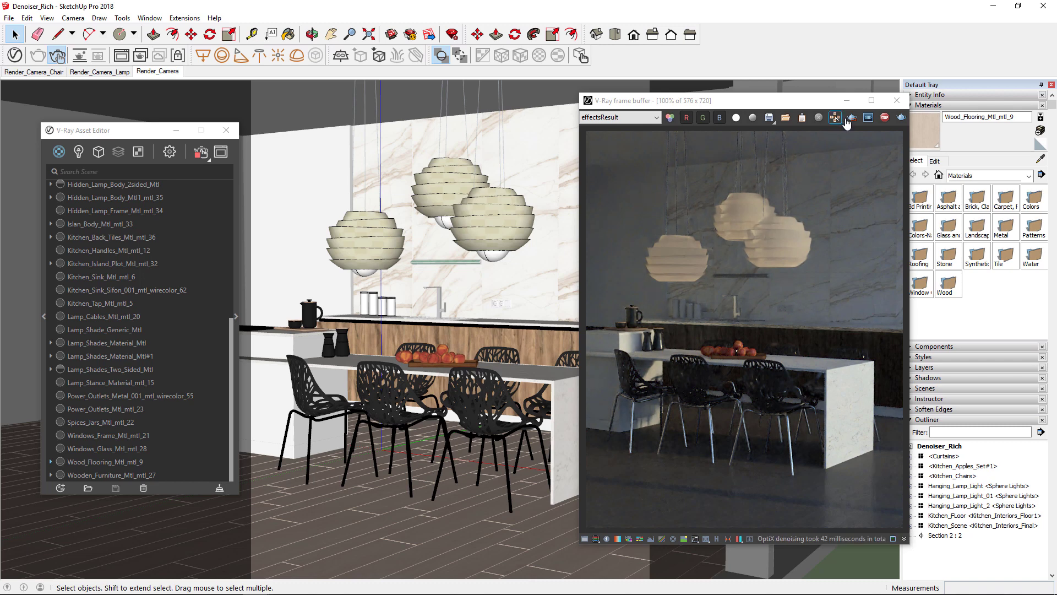
Step: Stop the running render and switch Interactive off in the V-Ray render settings
left_click(884, 117)
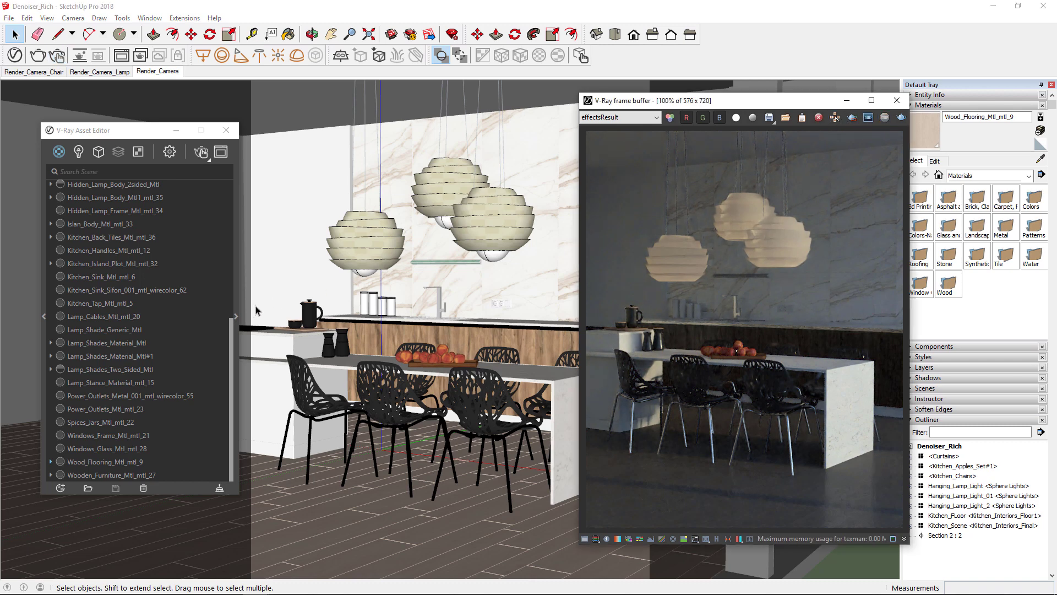
left_click(169, 151)
left_click_drag(126, 132, 148, 112)
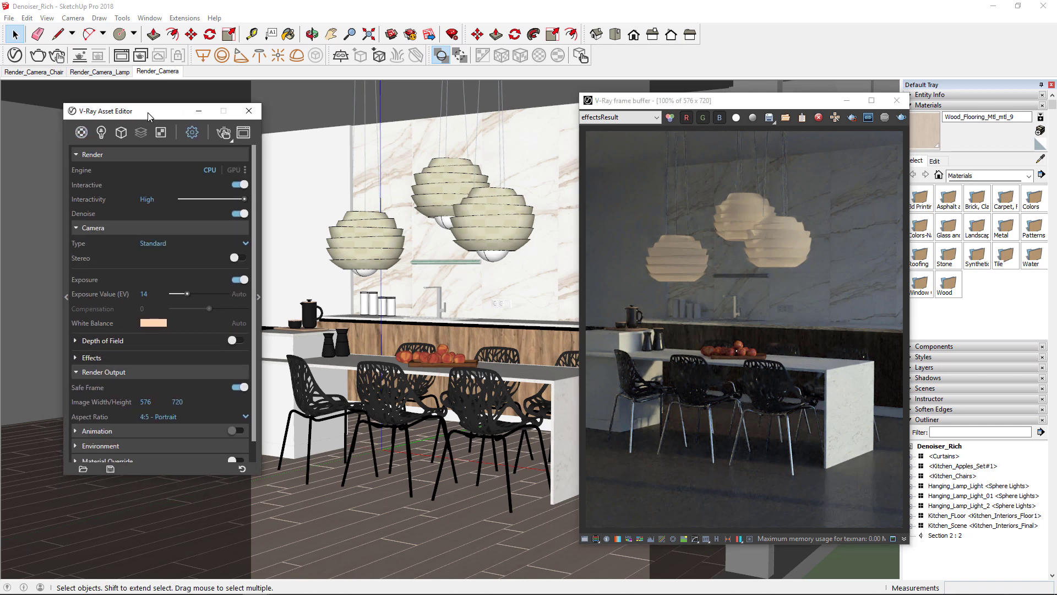
left_click(240, 185)
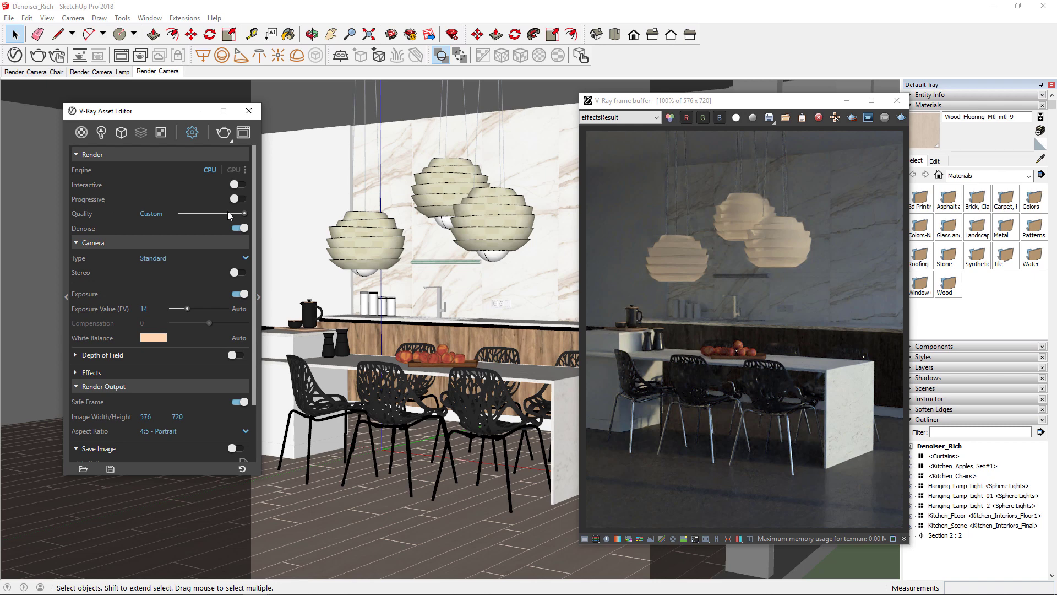
Step: Expand Render Parameters and set the Denoiser engine to V-Ray Denoiser instead of NVIDIA AI
left_click(259, 297)
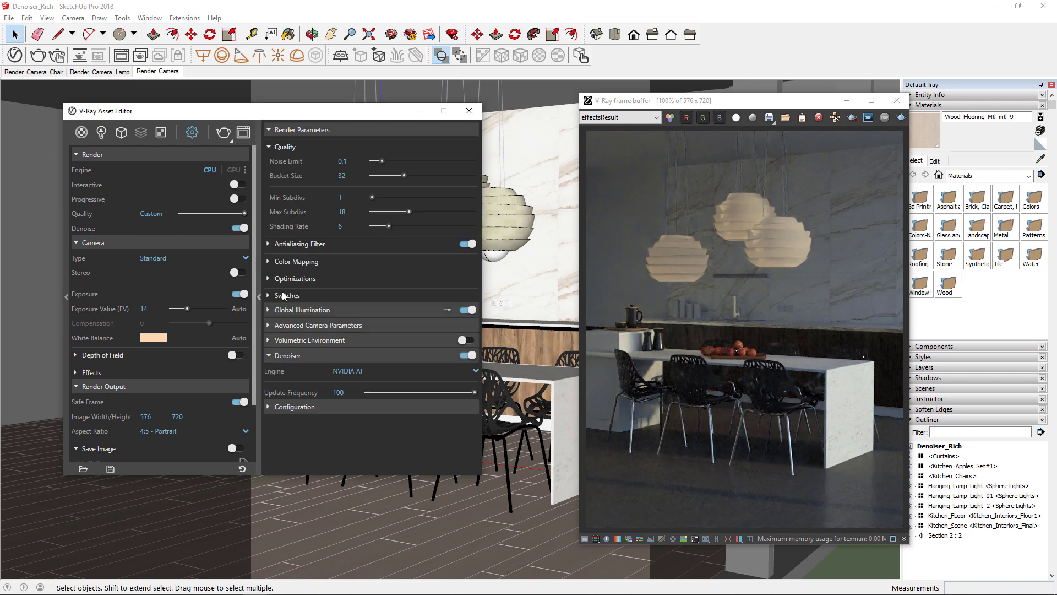
left_click(369, 371)
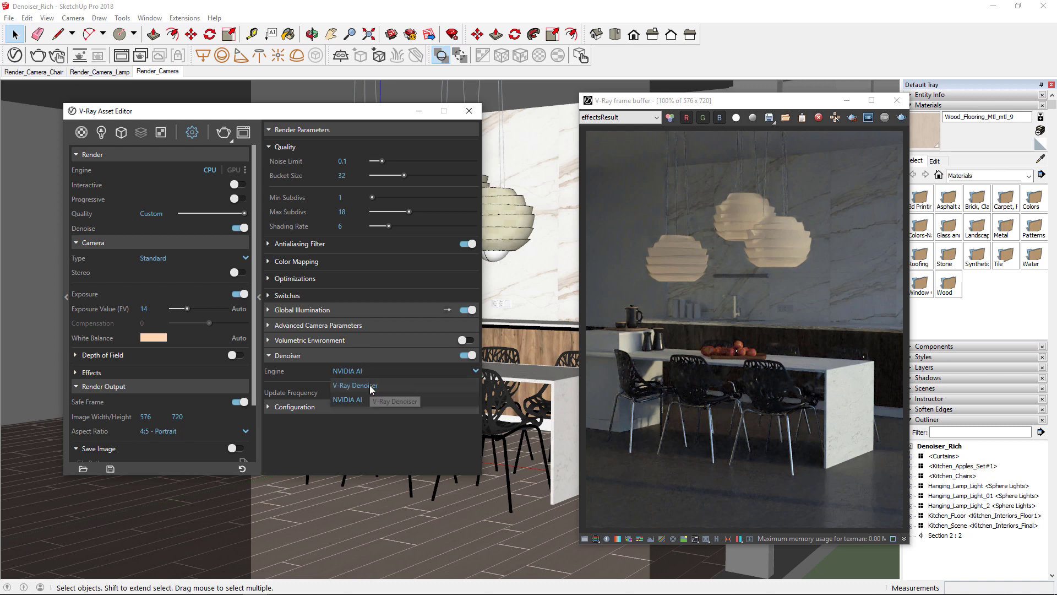
left_click(375, 373)
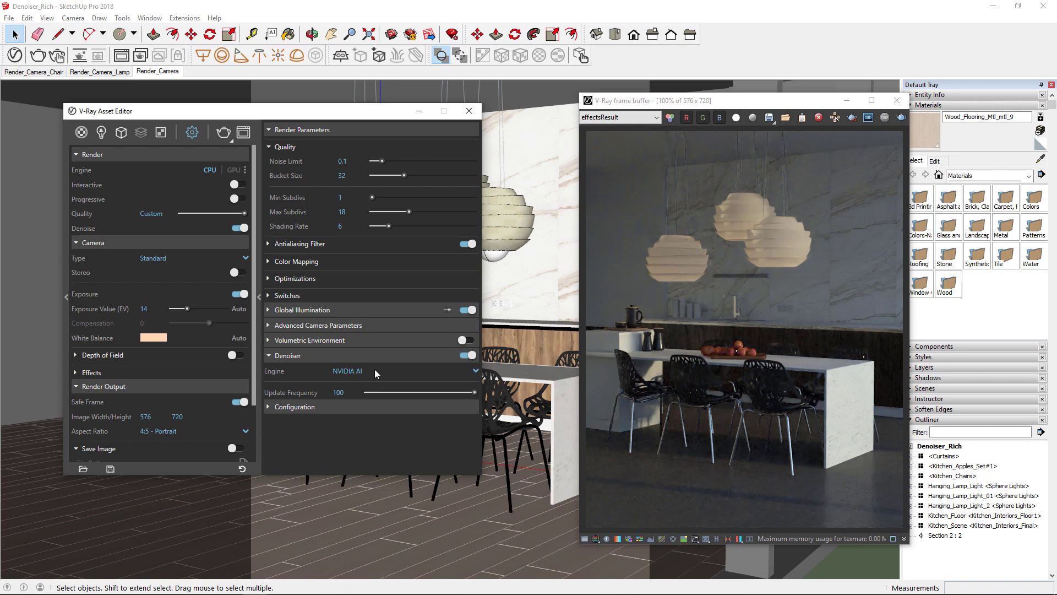
left_click(375, 368)
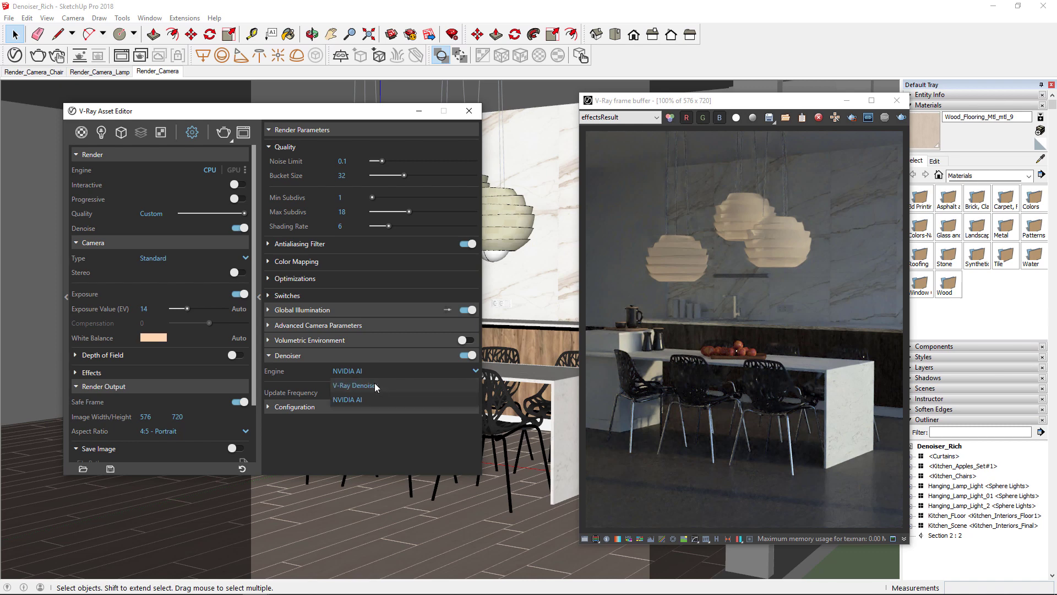
left_click(374, 382)
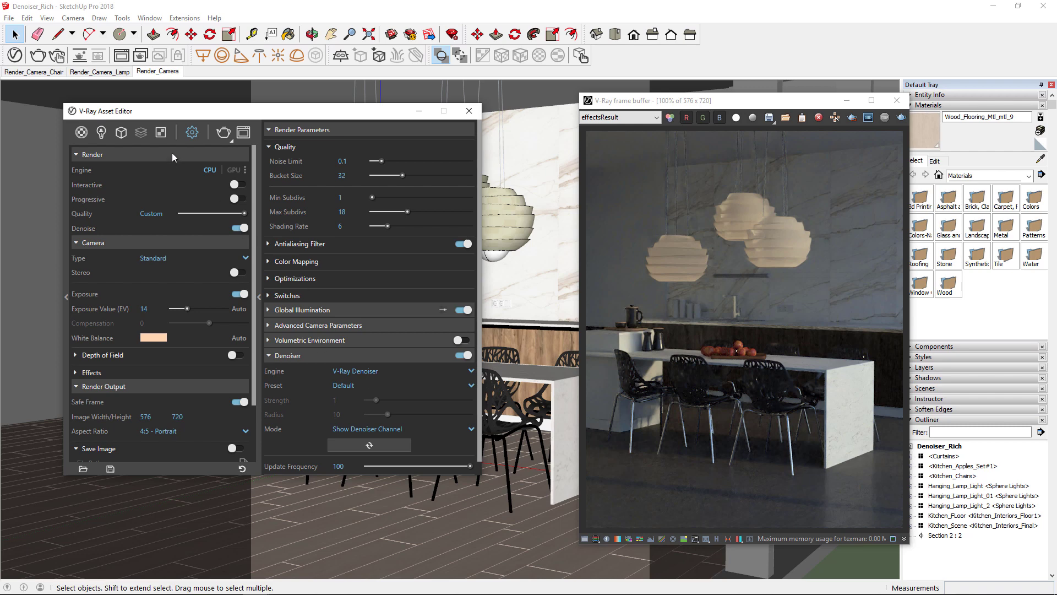
Step: Add a Global Illumination render element, then return to the Settings panel
left_click(160, 133)
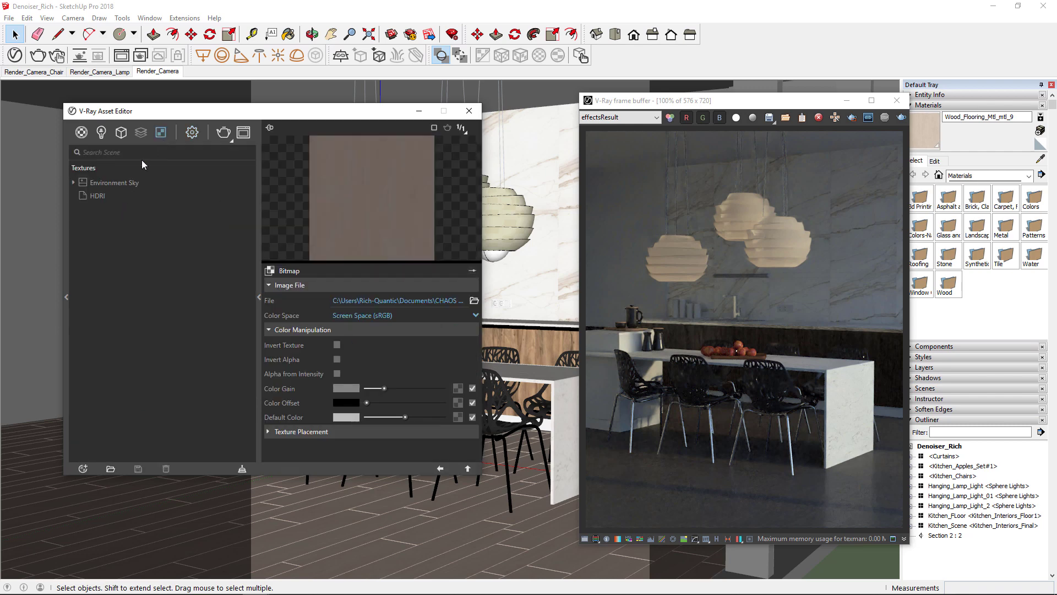
left_click(144, 135)
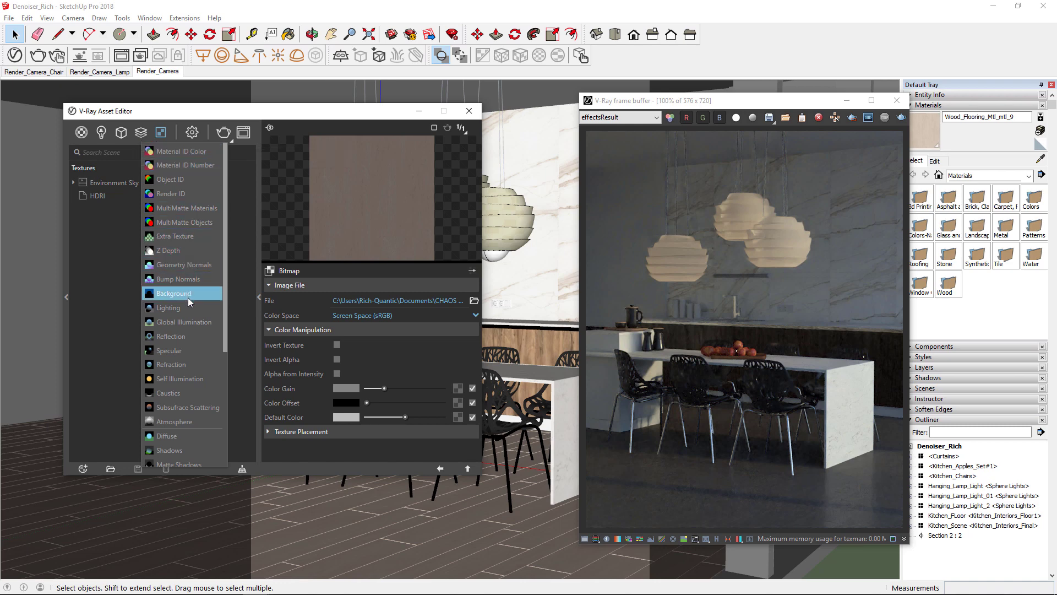
left_click(188, 322)
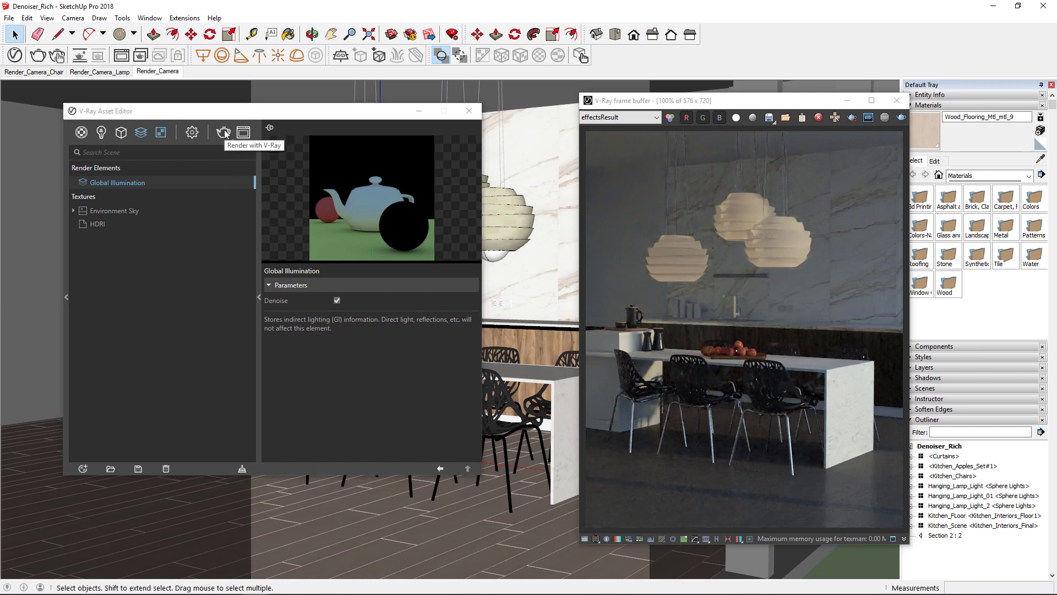
left_click(193, 133)
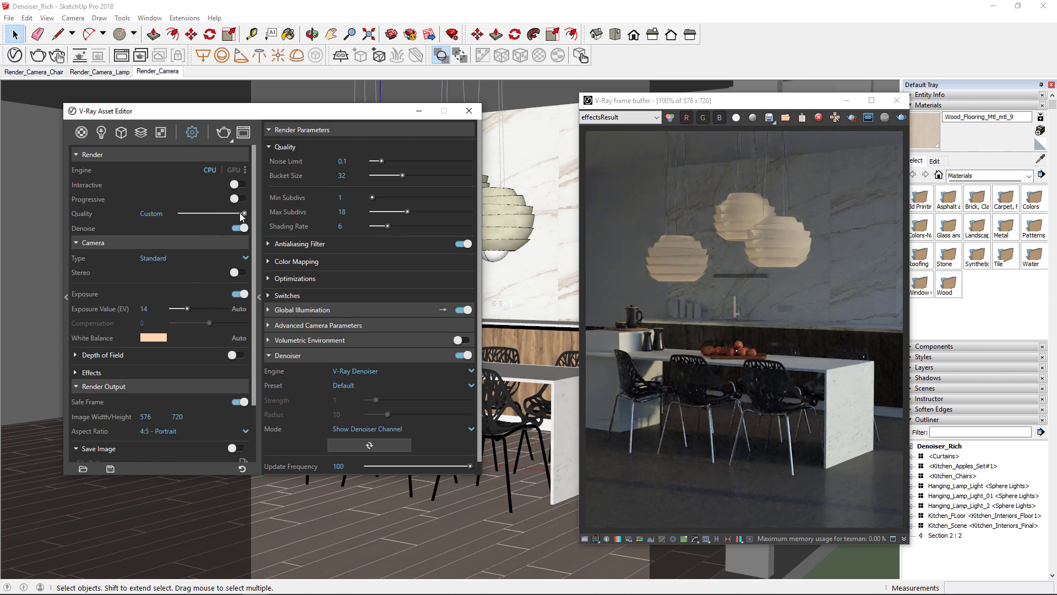
Step: Set Quality to Medium, run the production render, and compare the RGB color and effectsResult channels
left_click_drag(240, 214, 219, 217)
left_click(222, 132)
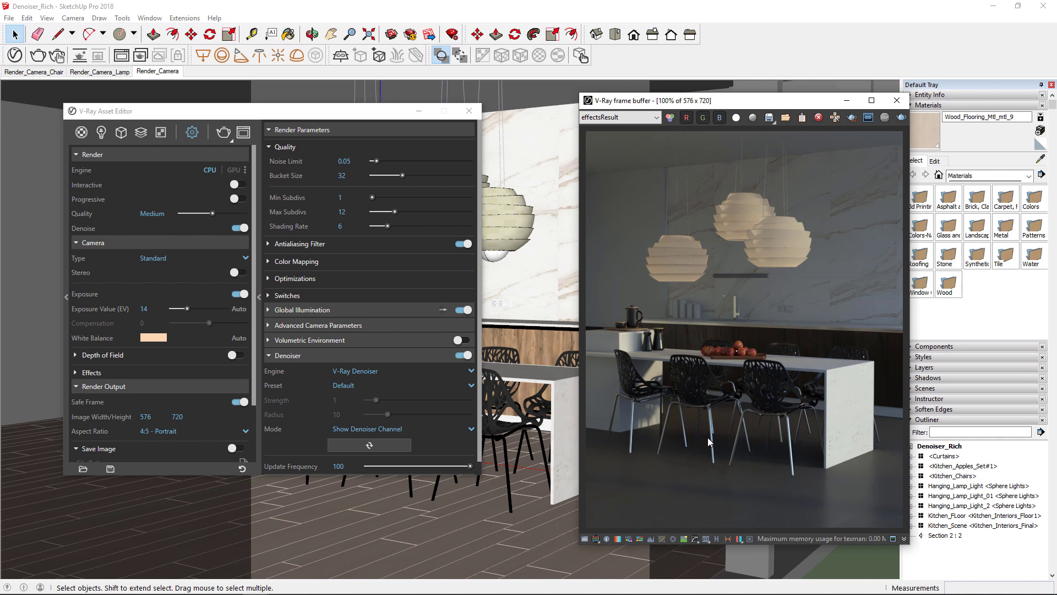
left_click(670, 117)
left_click(619, 117)
left_click(629, 219)
left_click(633, 117)
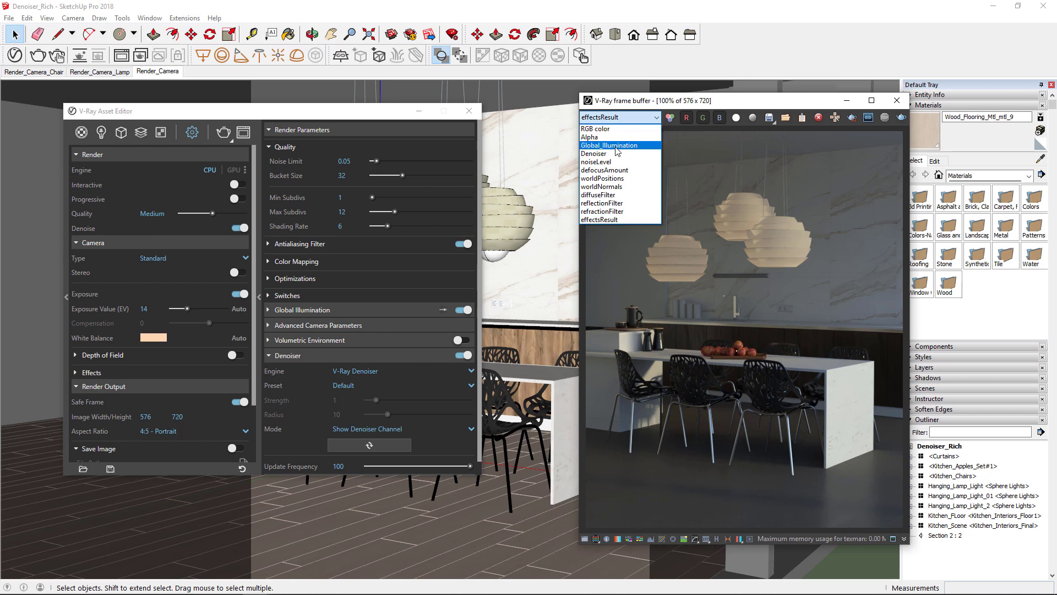
Step: Show the Global_Illumination channel and zoom in to inspect the faucet area
left_click(617, 145)
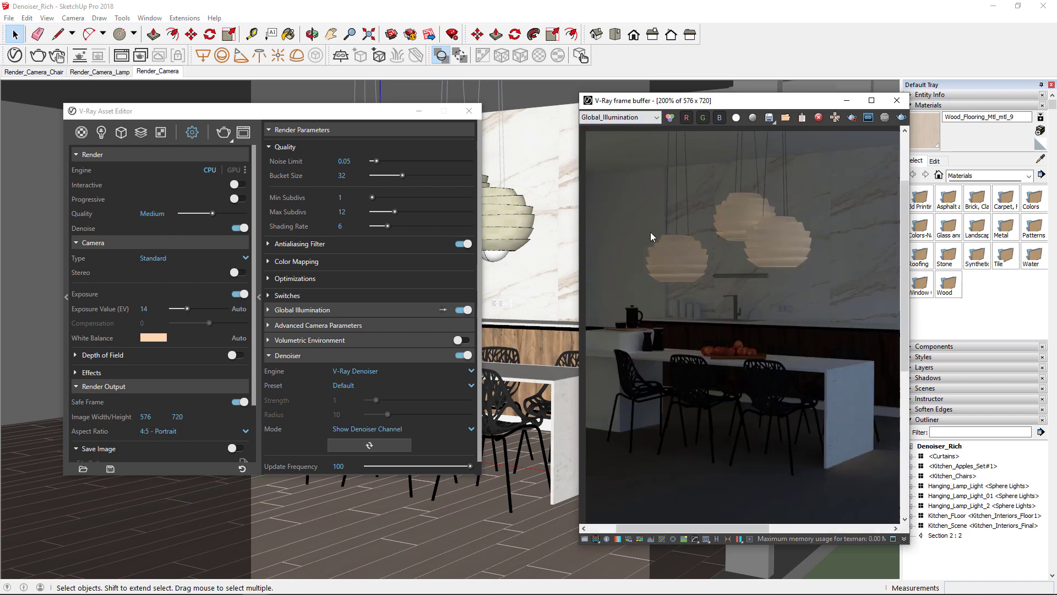
scroll(732, 291, "up", 2)
scroll(791, 239, "up", 2)
middle_click_drag(798, 337, 731, 286)
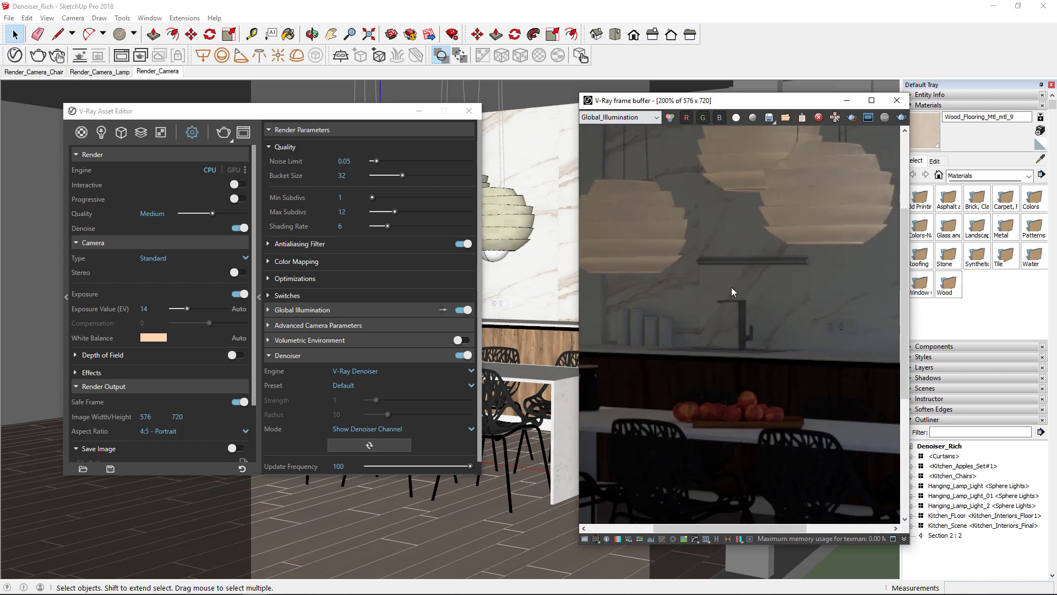
scroll(689, 301, "down", 2)
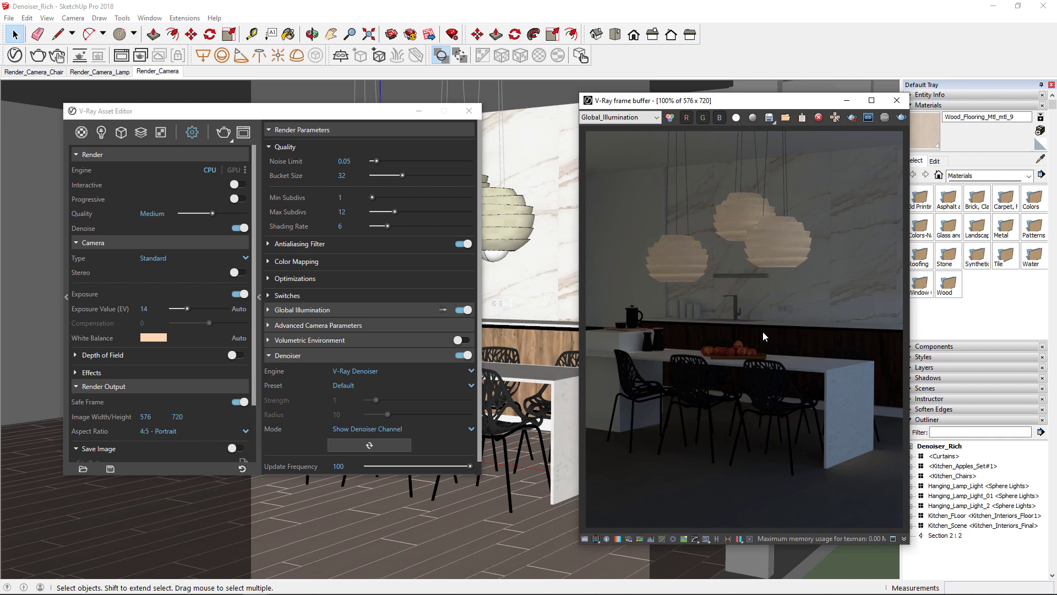
left_click(377, 385)
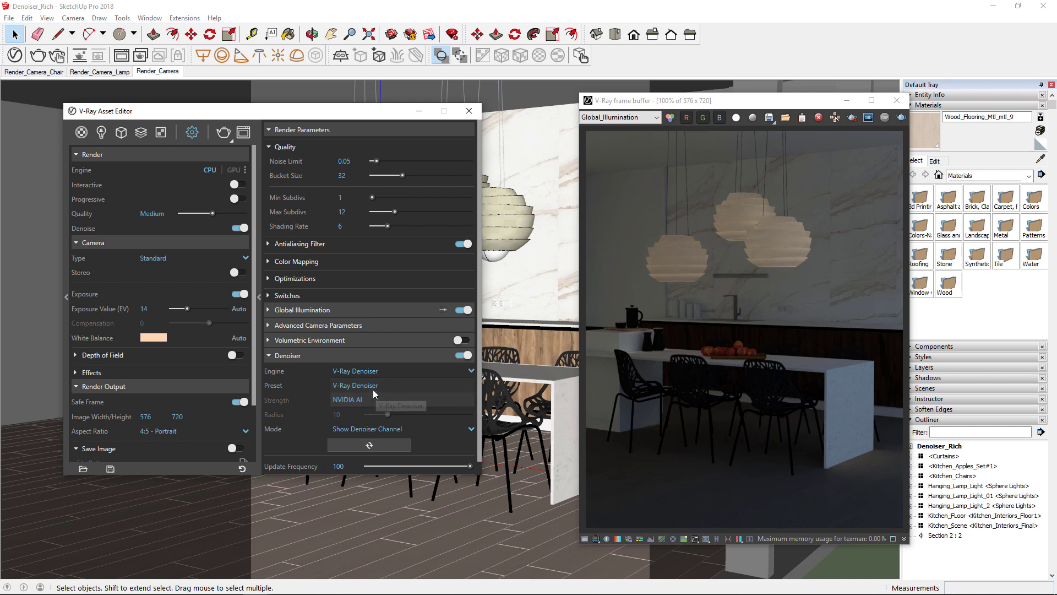
left_click(347, 400)
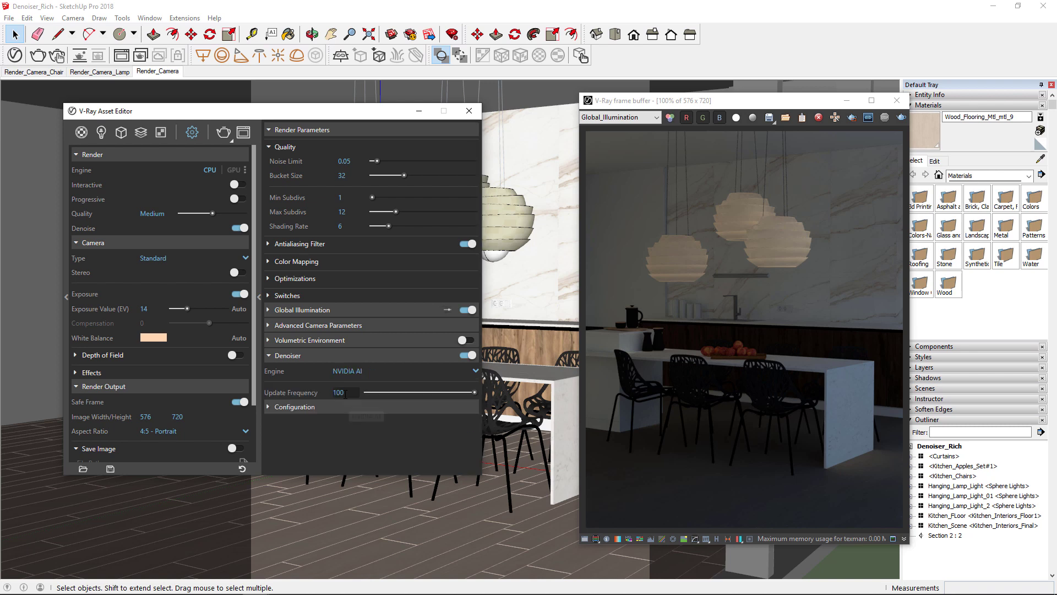
left_click(370, 368)
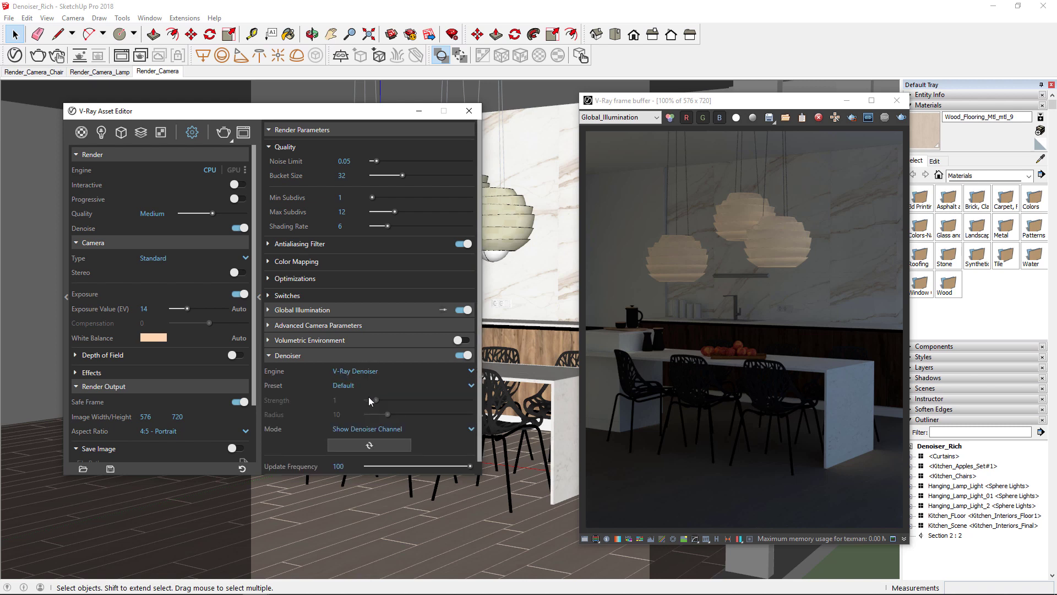